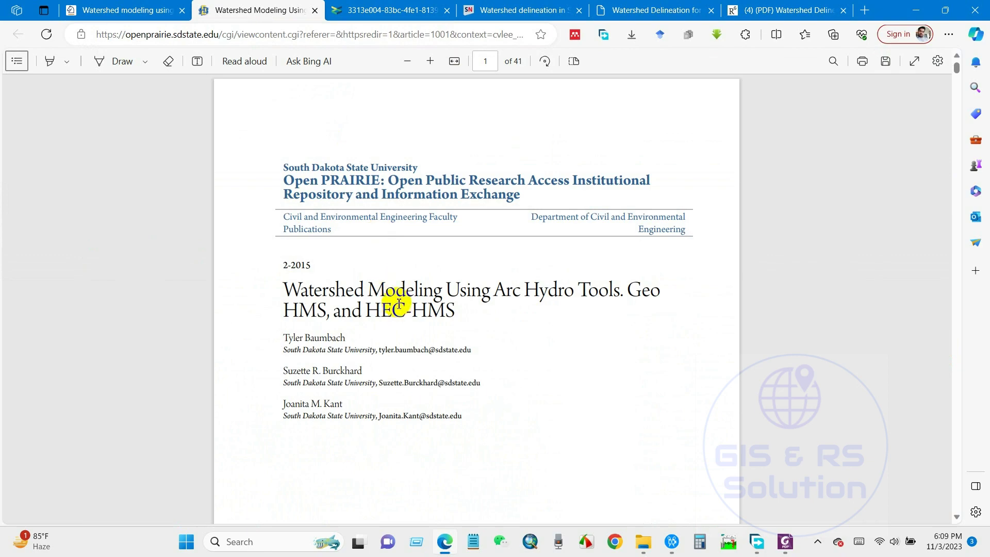
Step: Browse the open articles on watershed modeling and watershed delineation across the browser tabs
scroll(453, 309, "down", 5)
scroll(457, 305, "up", 5)
key("ctrl+Tab")
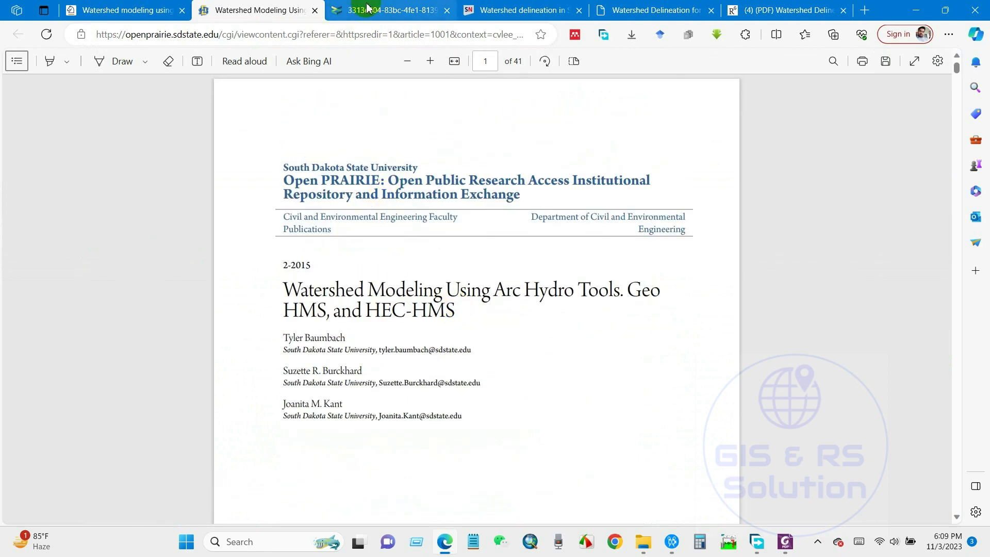
scroll(592, 273, "down", 12)
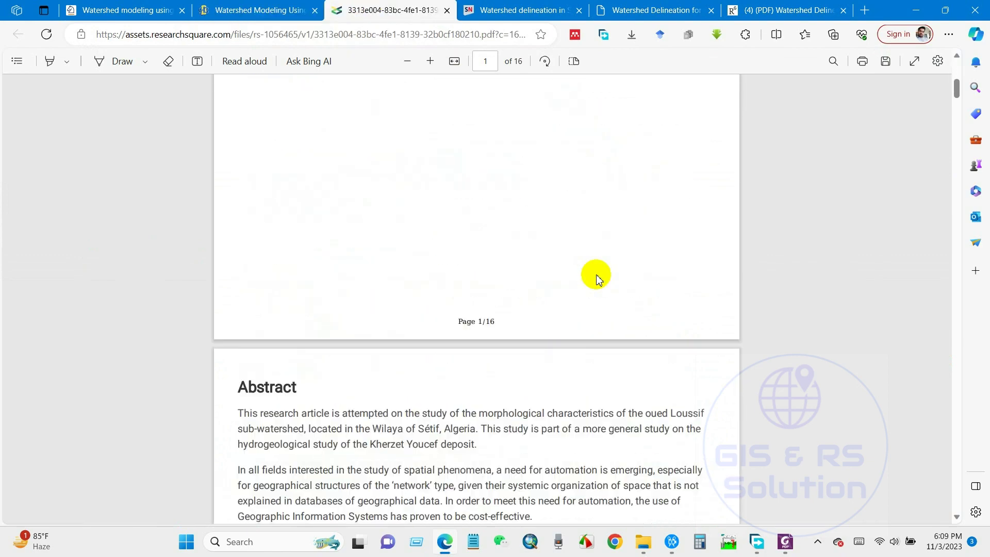
scroll(578, 278, "up", 11)
scroll(567, 282, "up", 2)
left_click(498, 10)
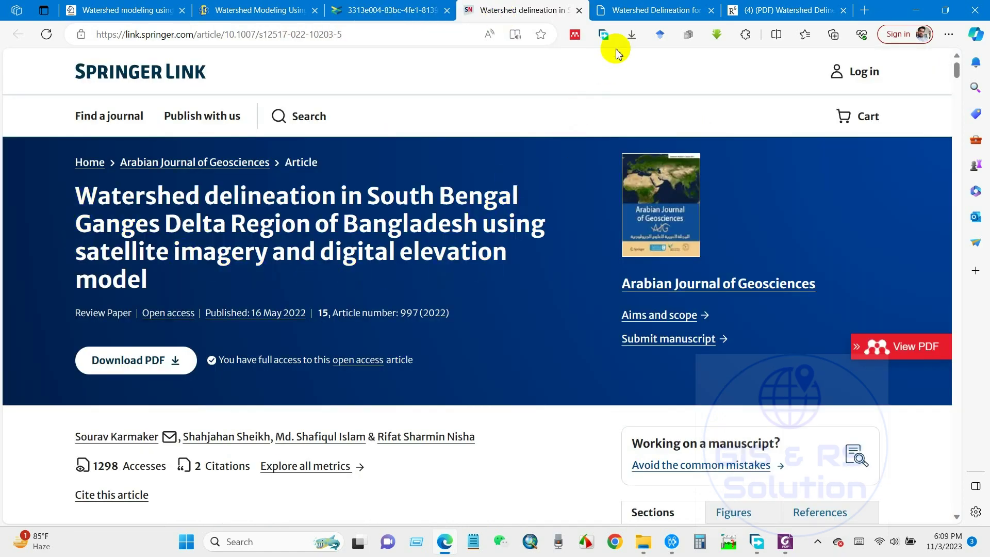
left_click(652, 10)
left_click(758, 10)
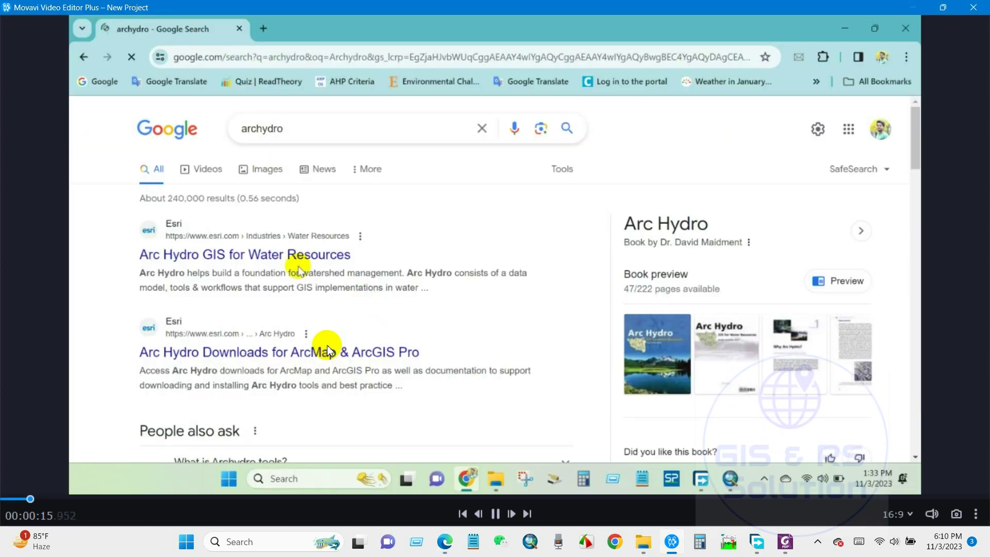
left_click_drag(46, 499, 344, 504)
left_click_drag(420, 502, 920, 500)
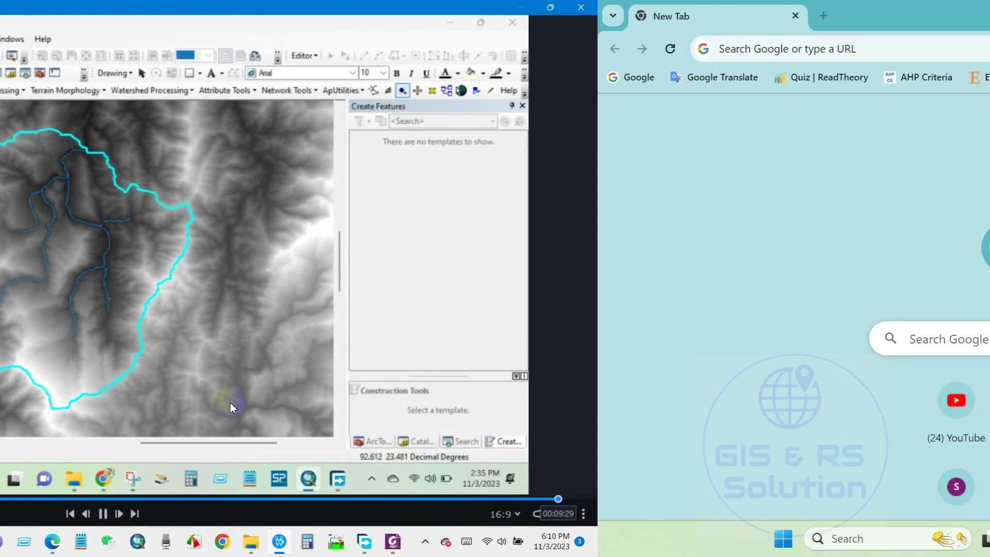
Step: Search Google for "Archydro"
left_click(946, 333)
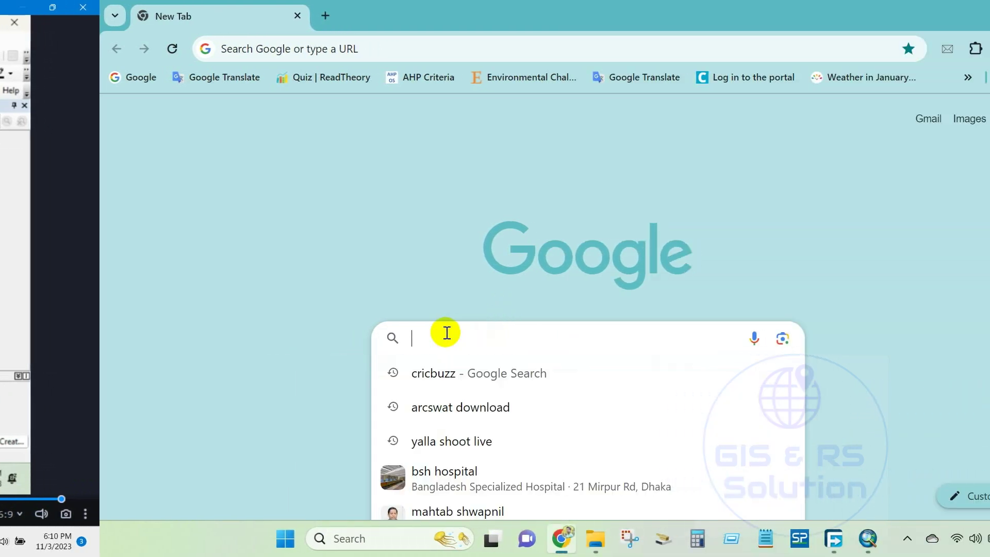
type("Archydr")
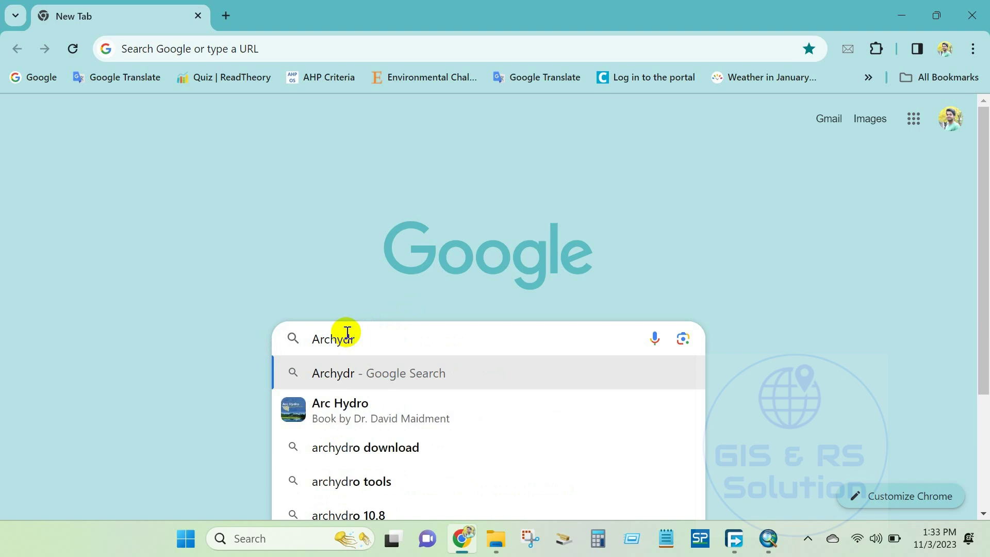
type("o")
key("Return")
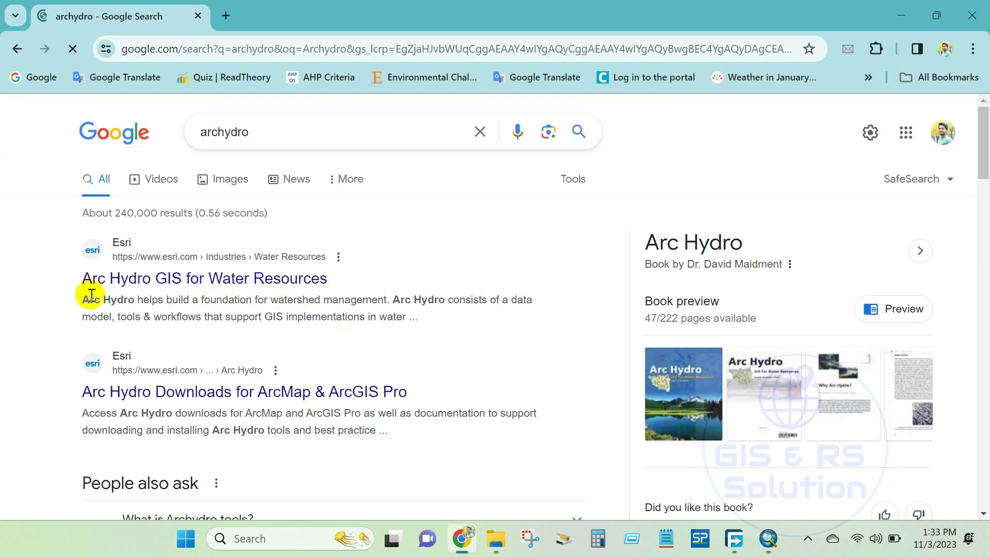
Step: Open Esri's Arc Hydro GIS for Water Resources page and go to the Arc Hydro for ArcMap version downloads
scroll(66, 292, "down", 1)
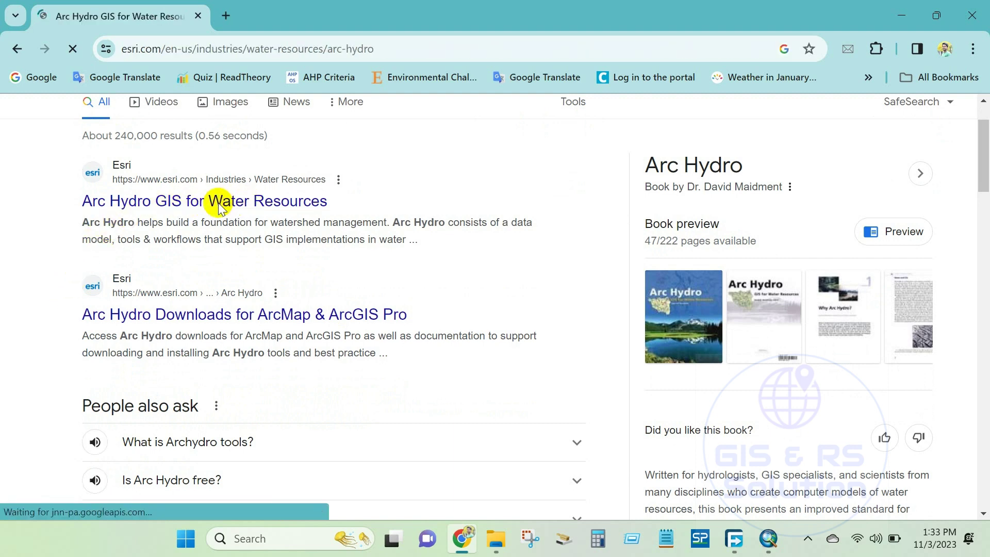
scroll(218, 203, "down", 6)
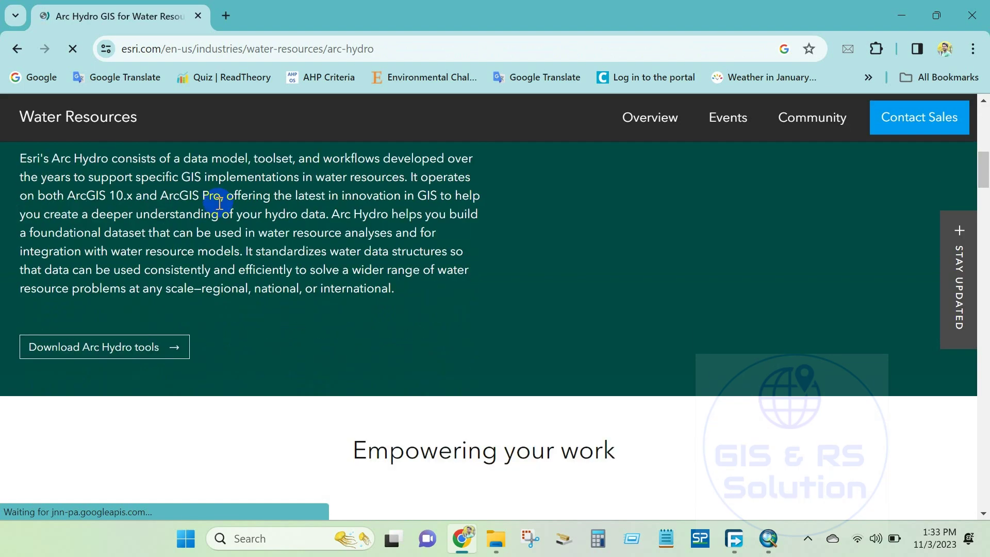
left_click(90, 340)
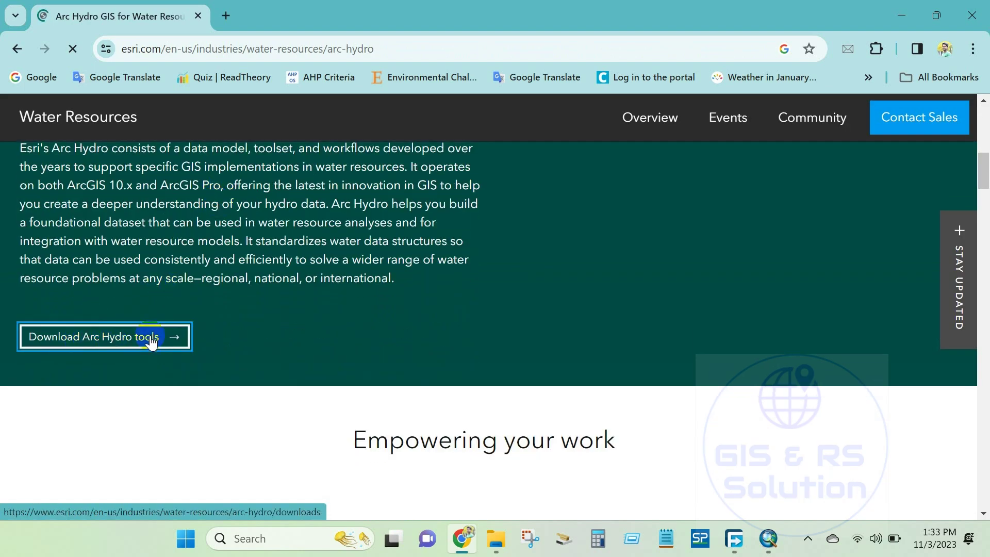
scroll(278, 309, "down", 2)
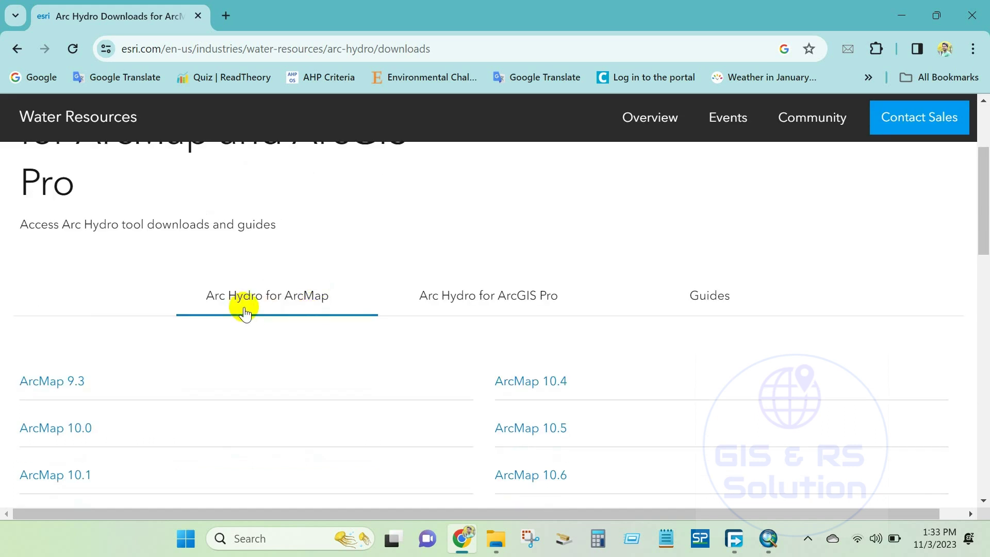
scroll(305, 298, "down", 2)
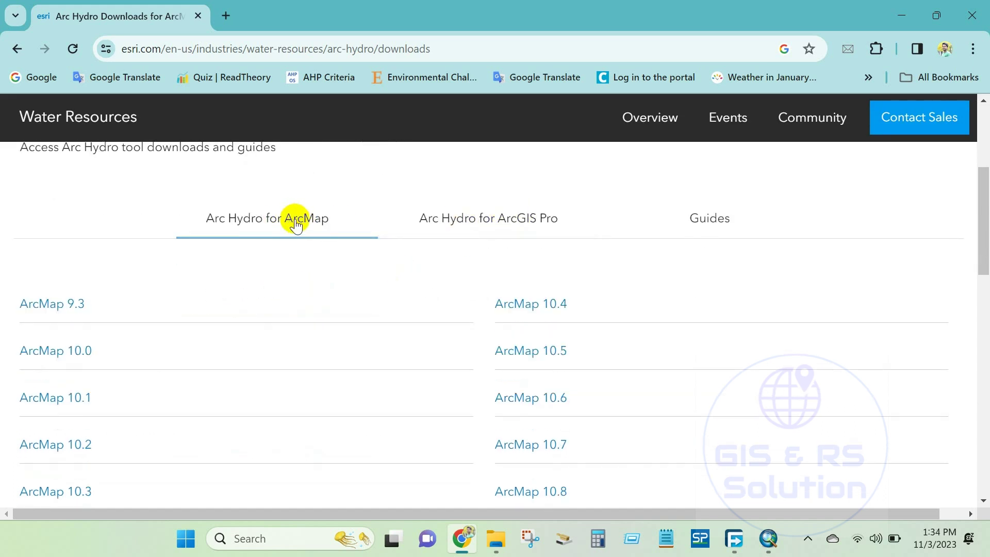
scroll(312, 316, "down", 1)
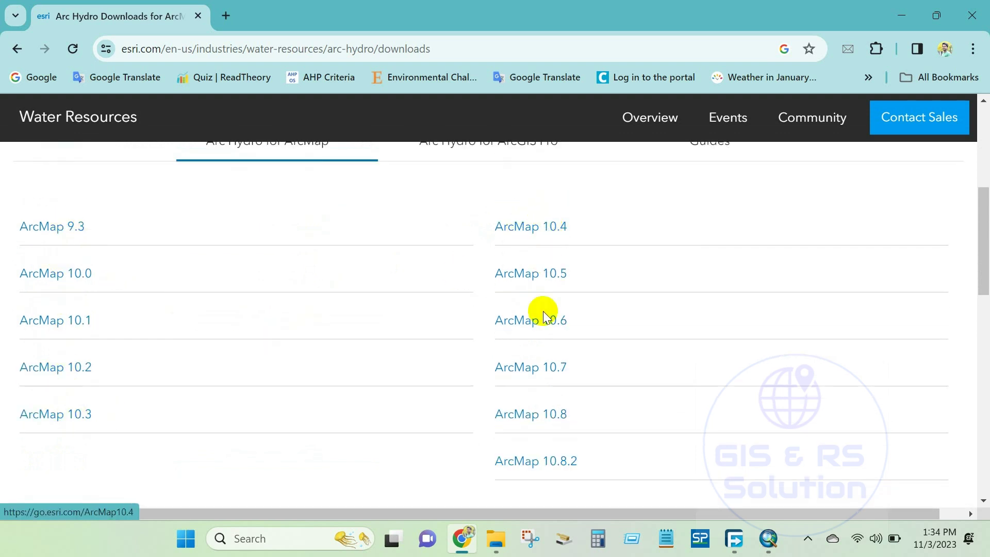
Step: Download ArcHydroTools_x64.msi for ArcMap 10.8 with Free Download Manager and show the active downloads
left_click(527, 419)
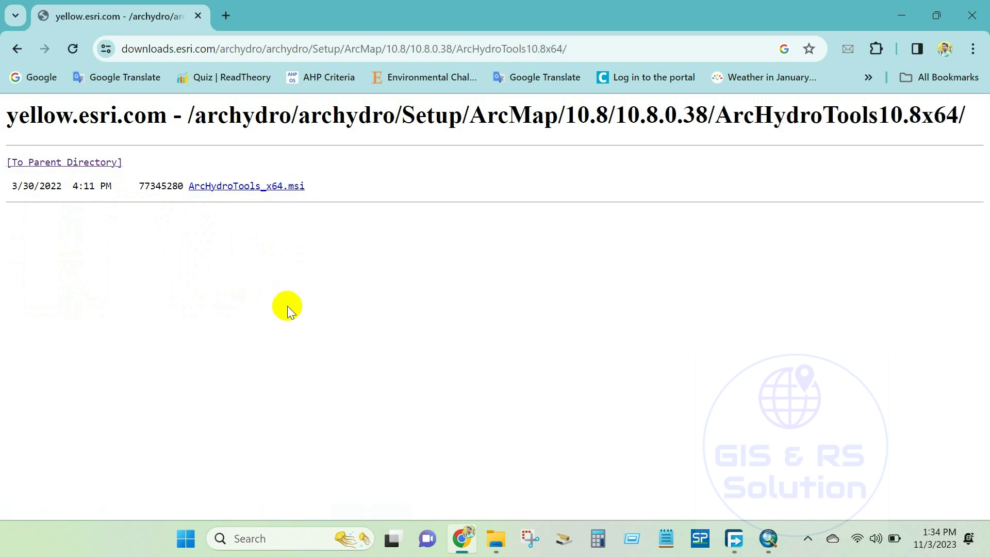
left_click(240, 186)
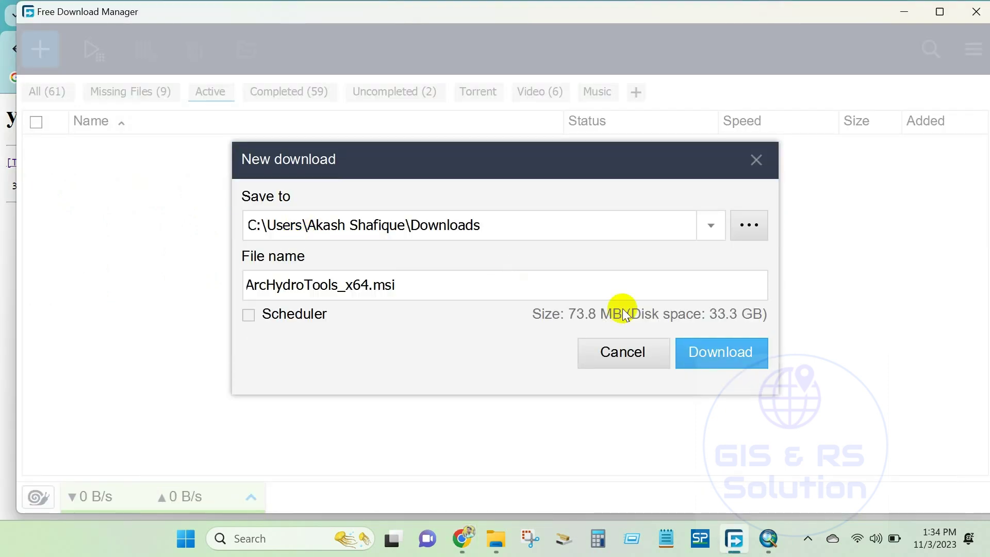
left_click(712, 354)
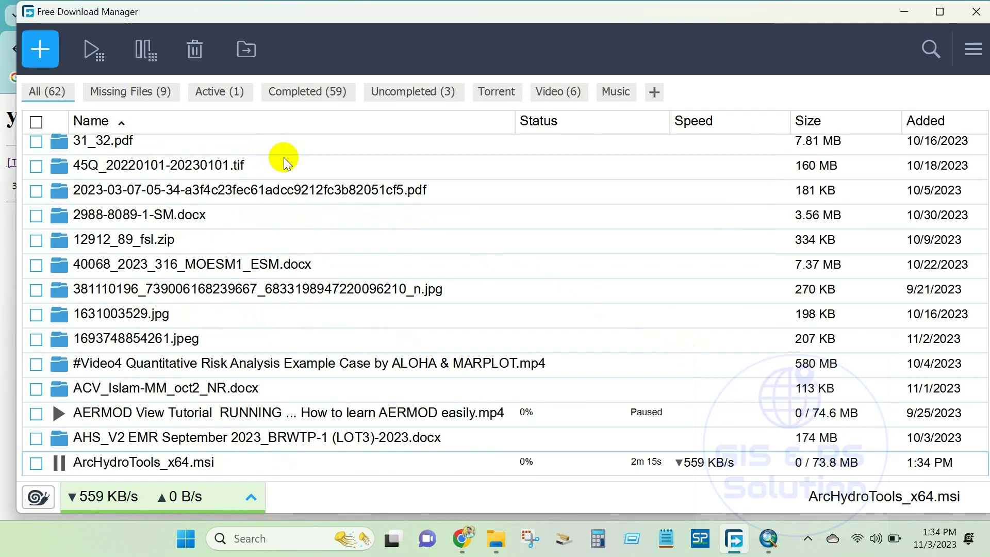
left_click(221, 93)
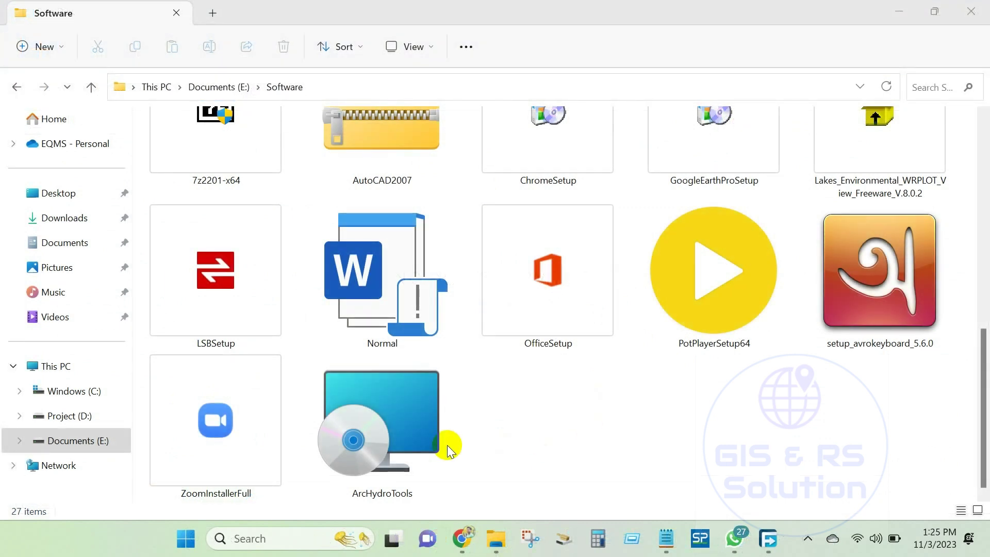
Step: Launch the ArcHydroTools setup file from the Software folder with Windows installer
left_click(387, 446)
right_click(387, 446)
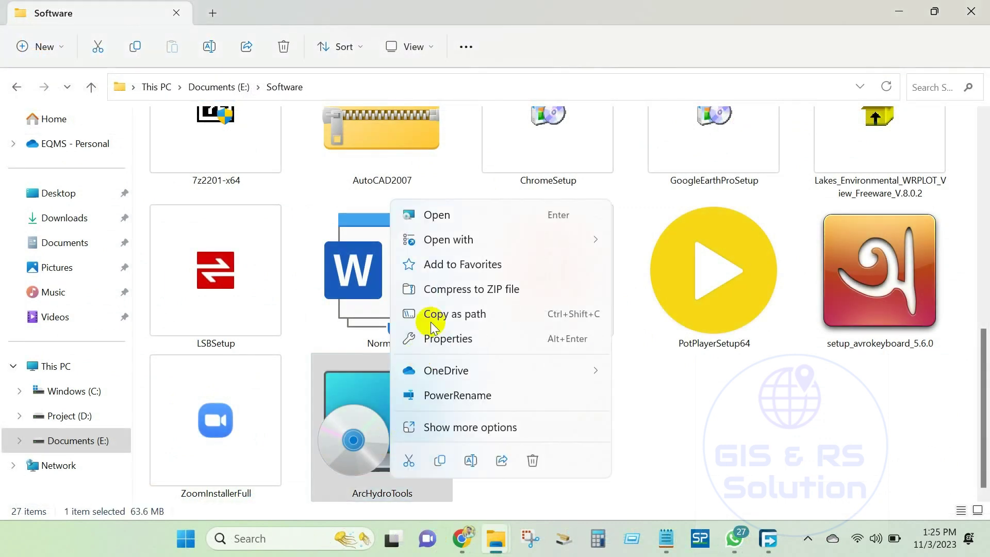
mouse_move(446, 245)
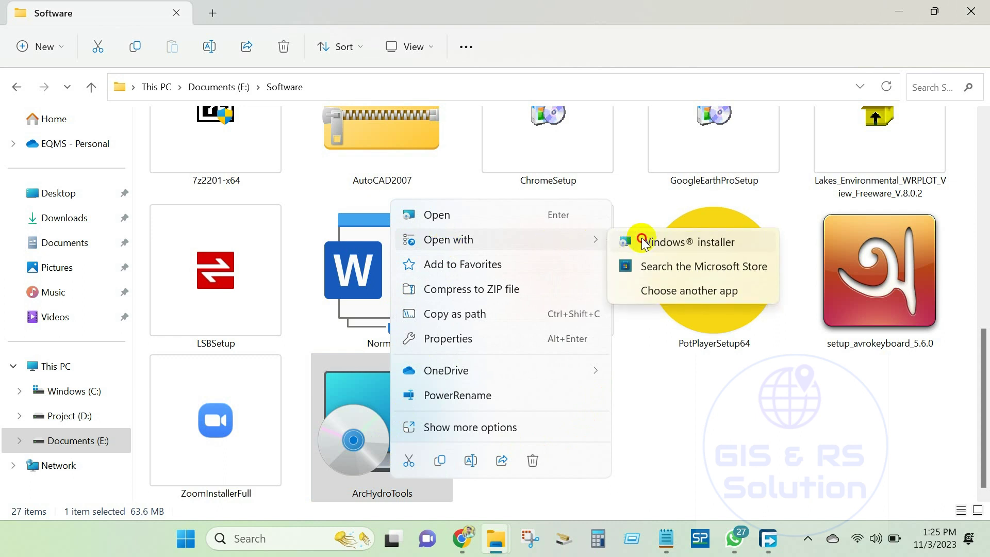
left_click(641, 240)
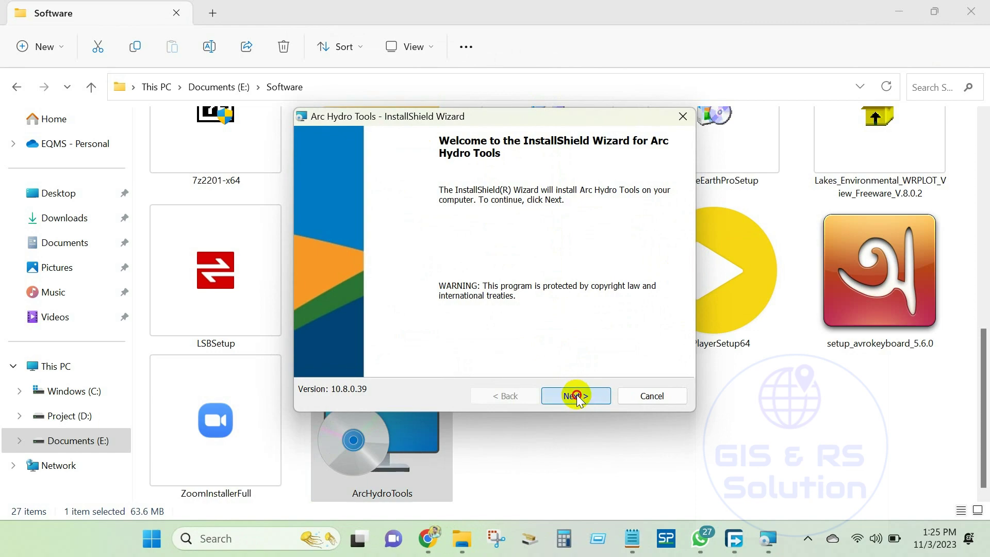
Step: Start the Arc Hydro Tools setup and accept the terms of its license agreement
left_click(575, 396)
left_click(324, 338)
scroll(470, 250, "down", 15)
scroll(677, 234, "down", 10)
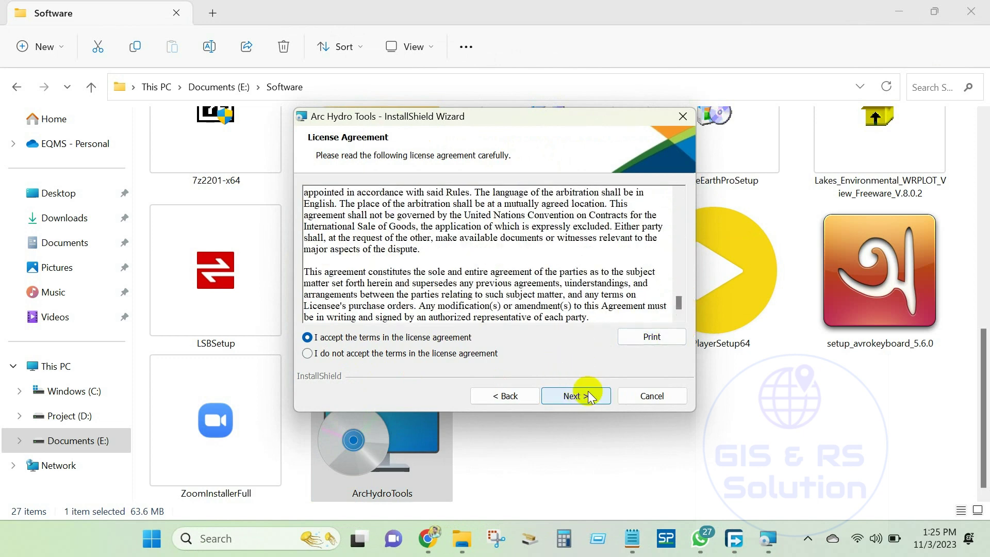
left_click(590, 397)
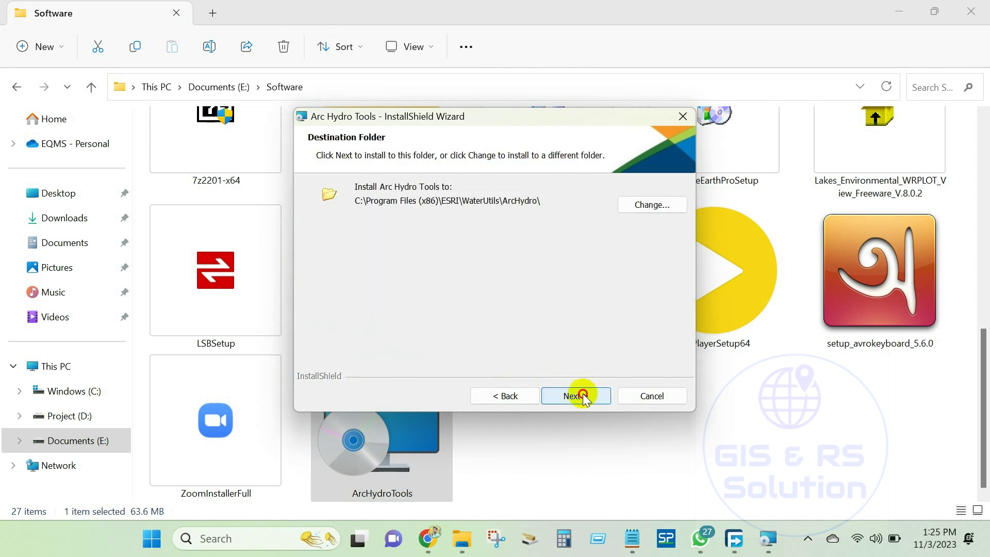
Step: Install Arc Hydro Tools to the default destination folder and finish the setup wizard
left_click(584, 397)
left_click(585, 398)
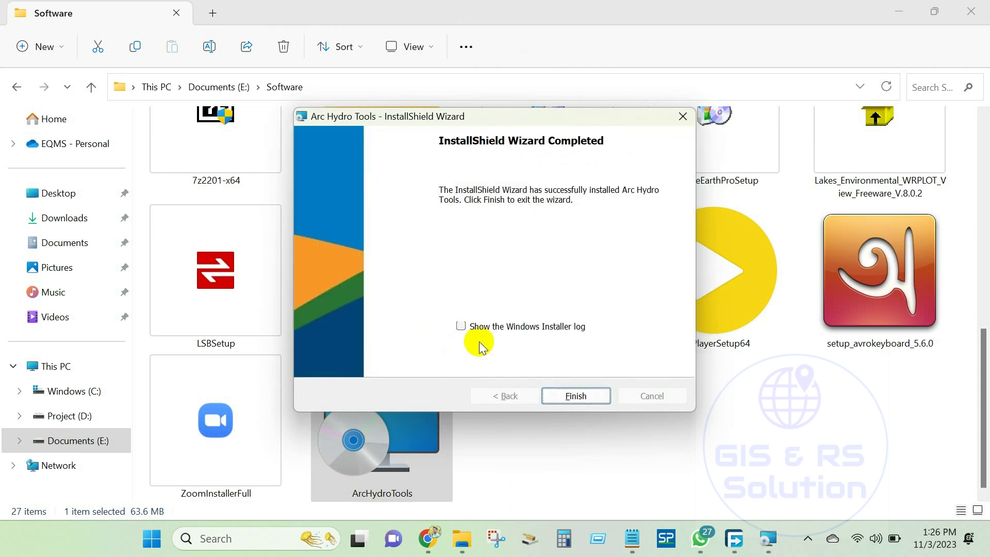
left_click(563, 400)
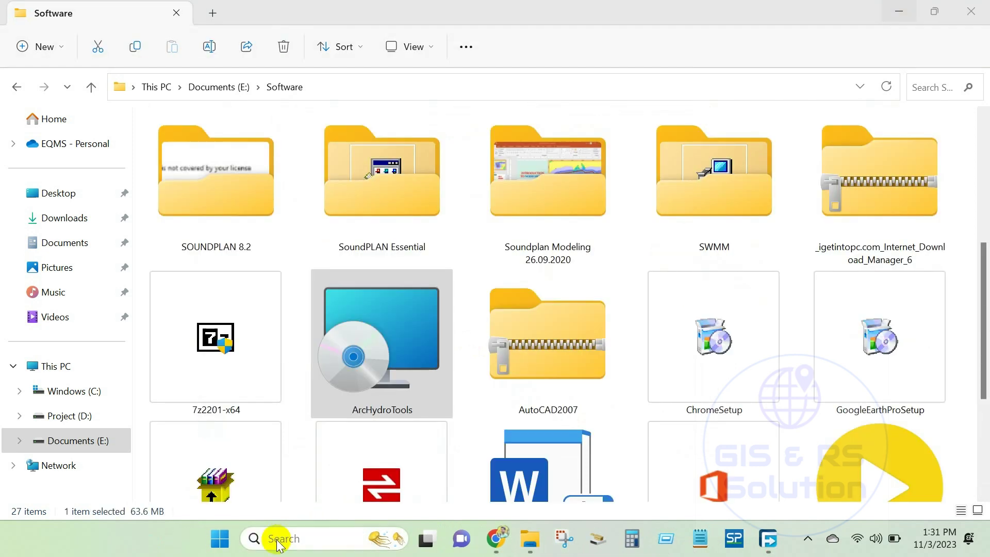
Step: Find and launch ArcMap 10.8, dismissing the Getting Started dialog to keep a blank map
left_click(277, 539)
type("arc")
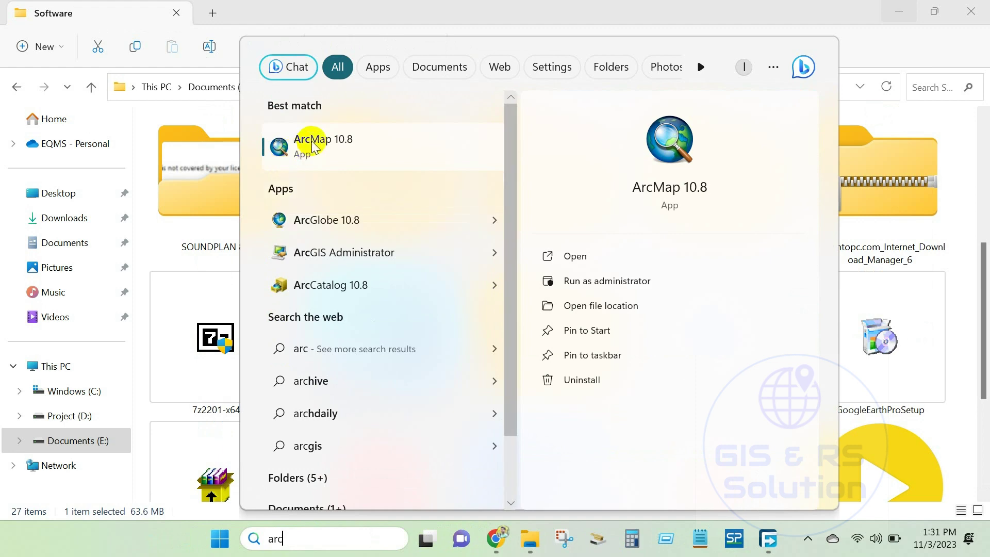
left_click(324, 164)
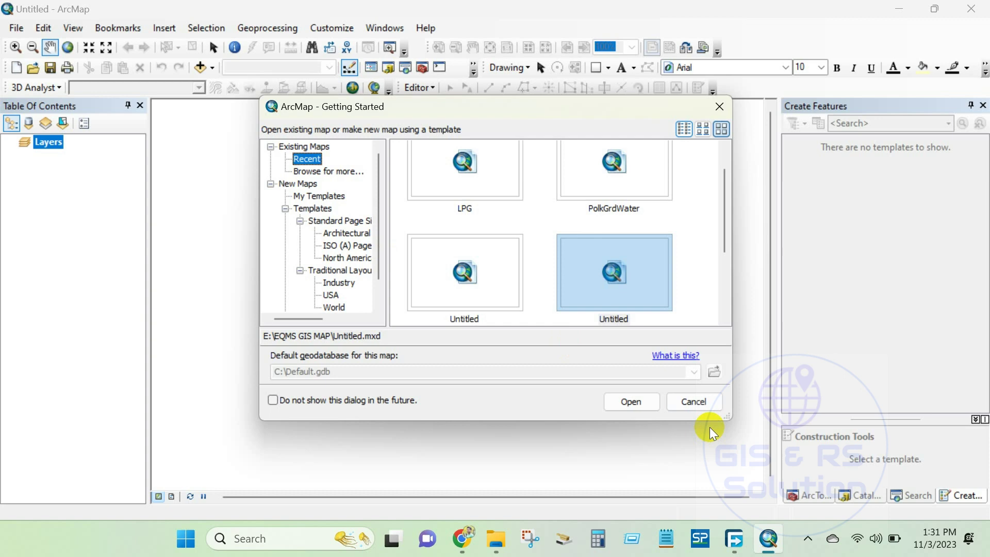
left_click(698, 401)
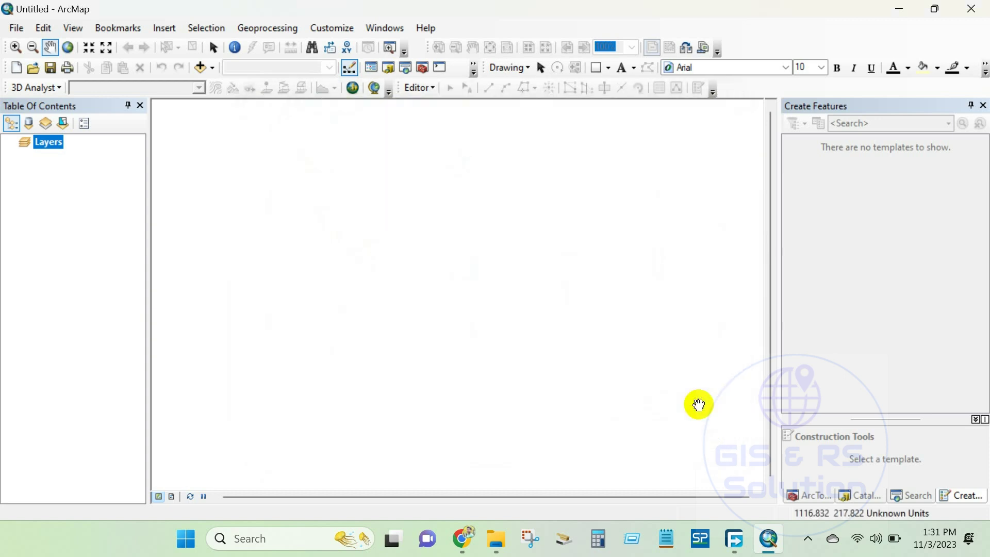
Step: Enable the Arc Hydro Tools toolbar and dock it between the 3D Analyst and Editor toolbars
right_click(503, 22)
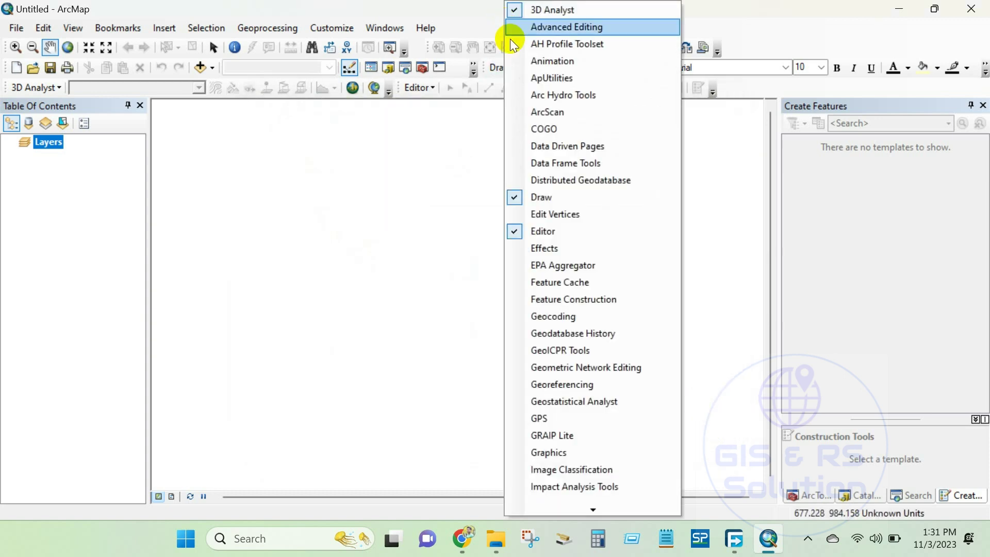
left_click(563, 95)
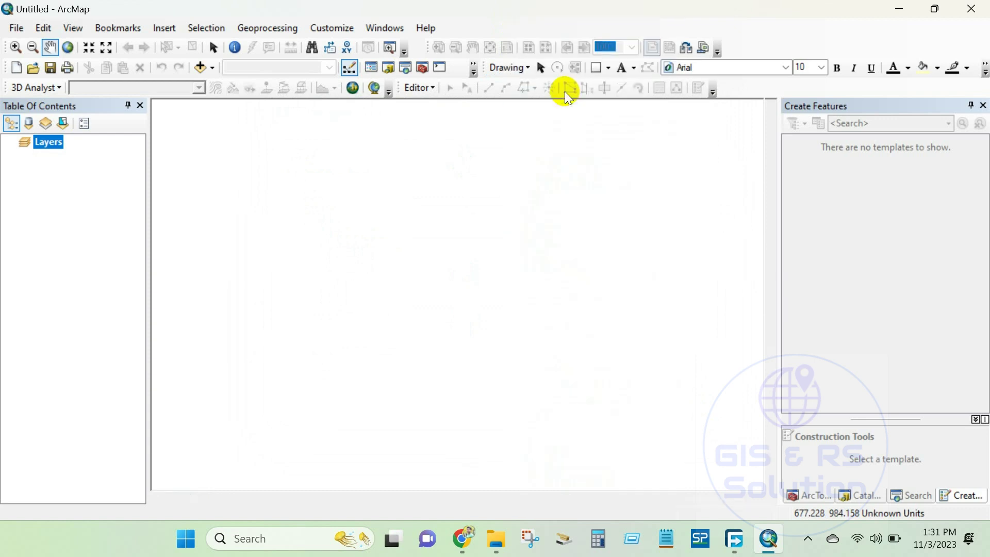
left_click_drag(493, 106, 472, 88)
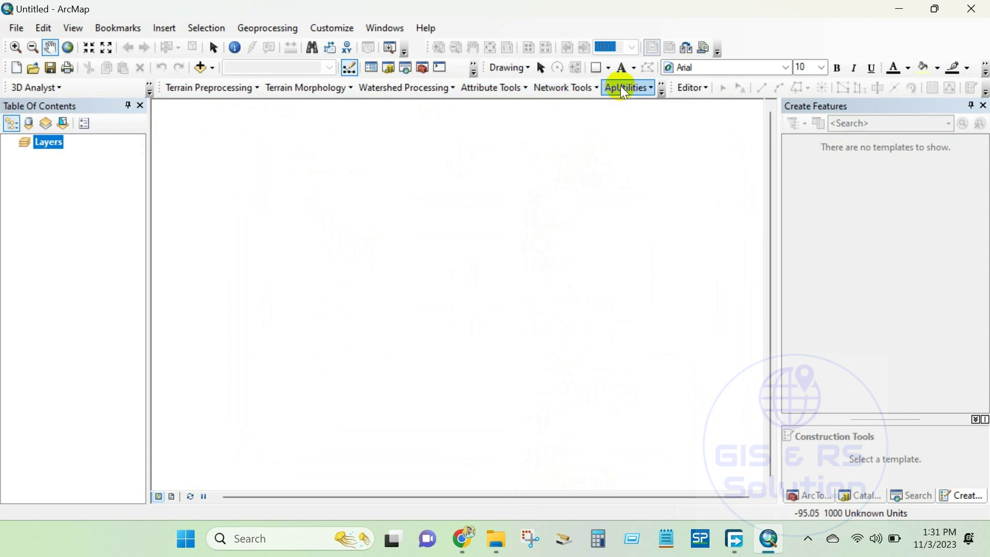
left_click(243, 87)
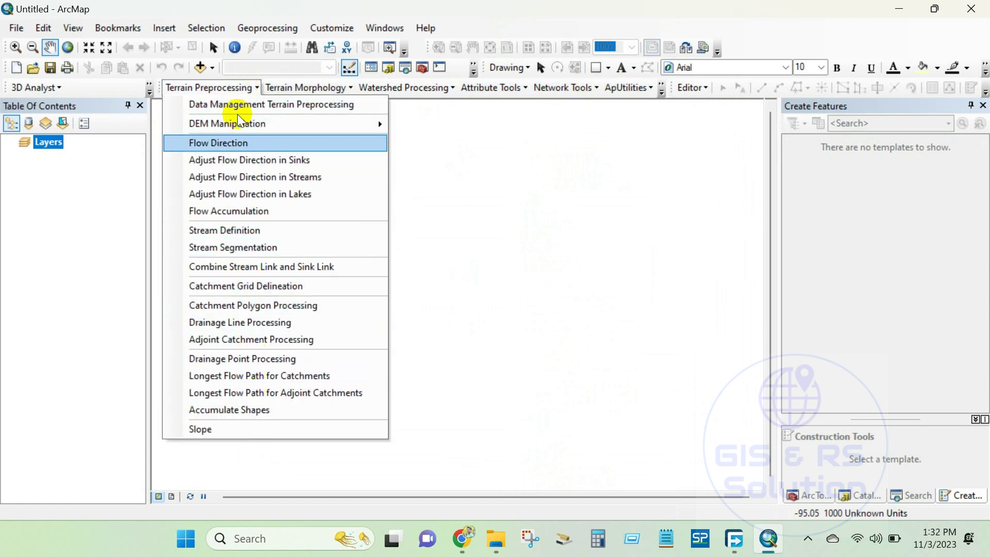
mouse_move(388, 89)
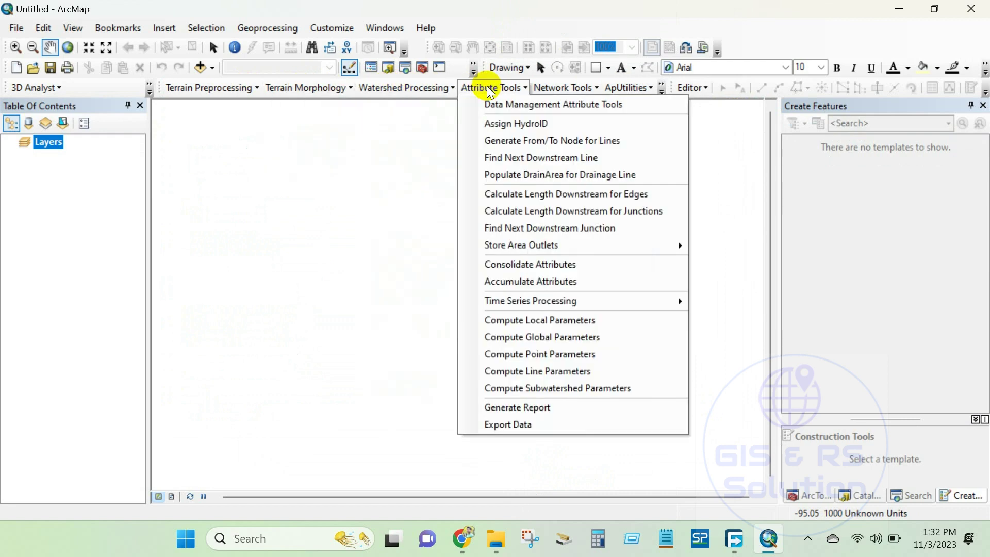
mouse_move(618, 93)
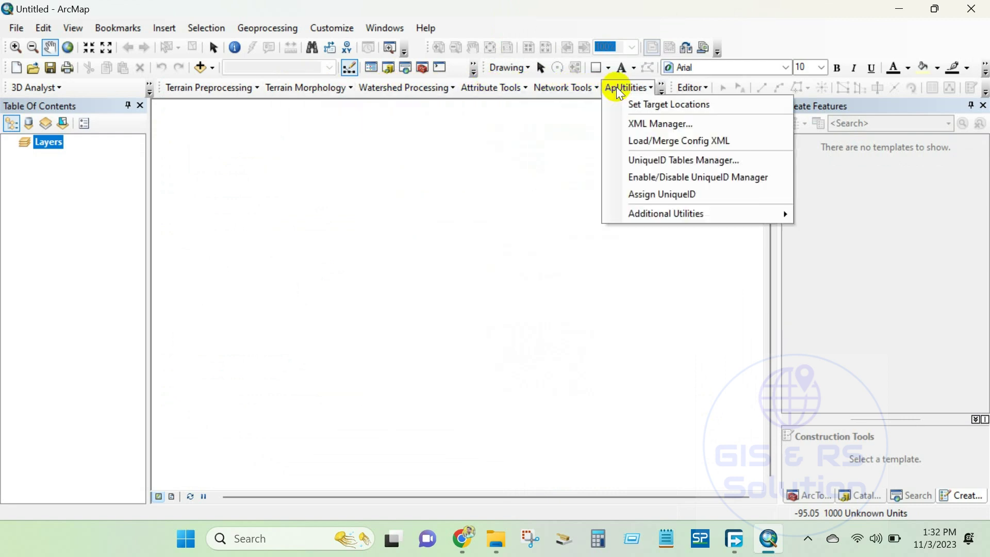
left_click(212, 87)
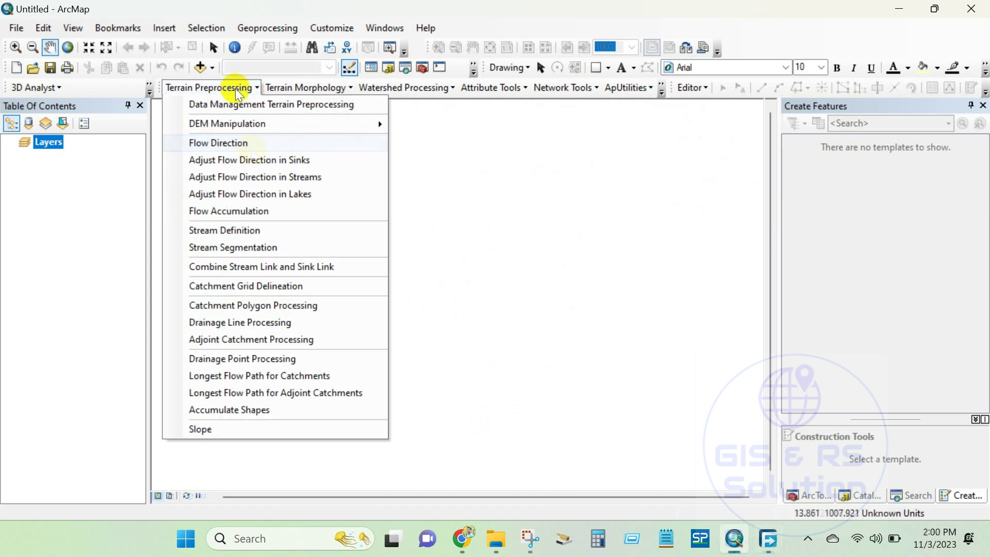
Step: Add the DEM raster n23_e092_1arc_v3.tif from the Desktop folder to the map
left_click(238, 91)
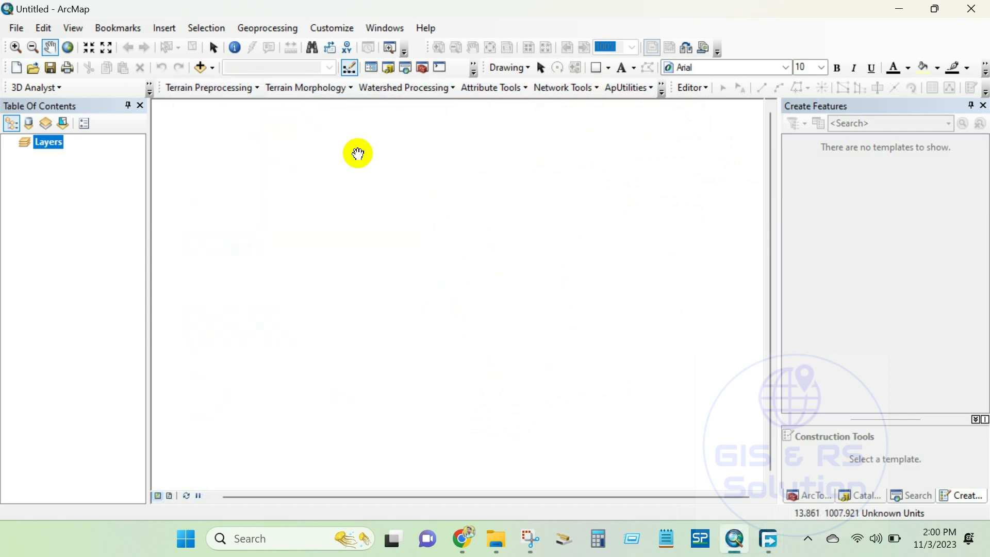
left_click(201, 67)
left_click(385, 164)
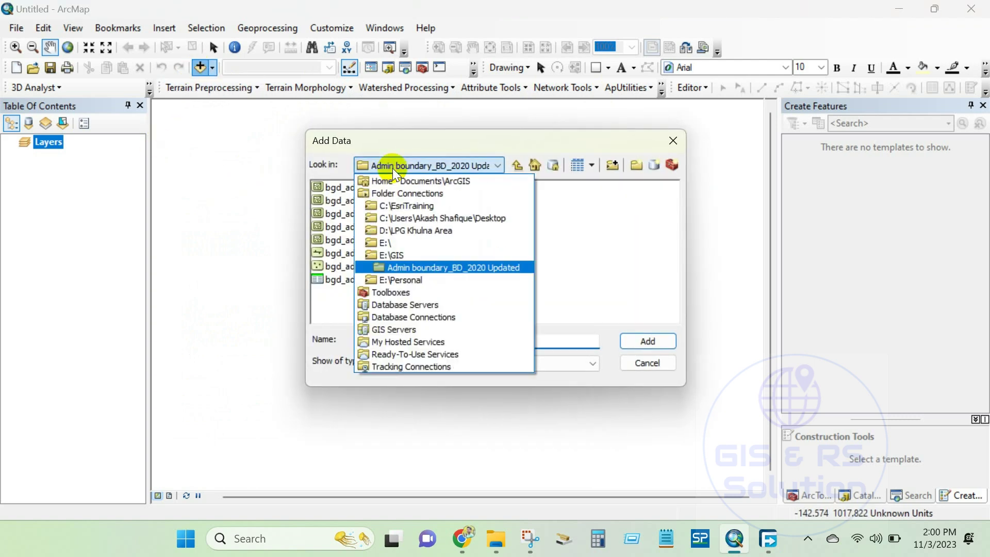
left_click(416, 218)
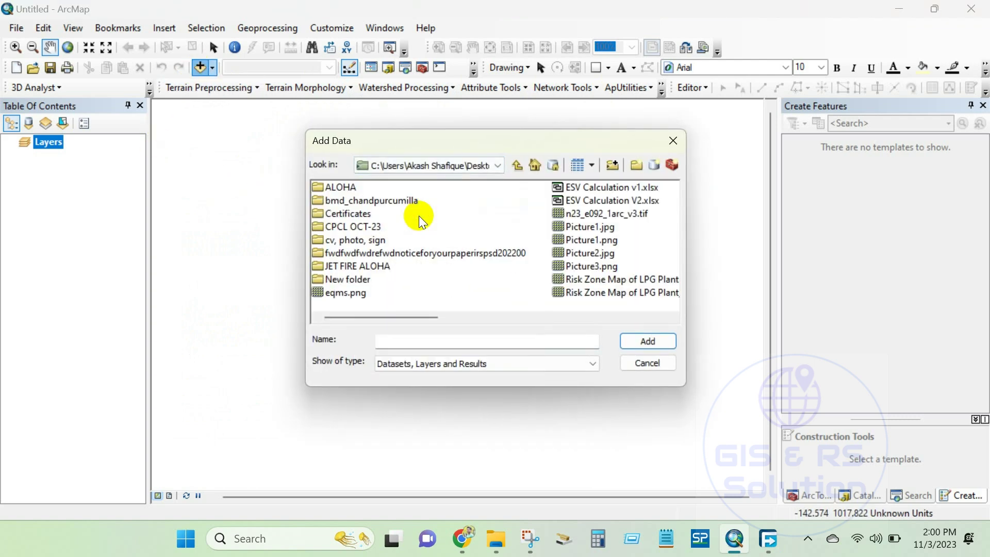
left_click(592, 217)
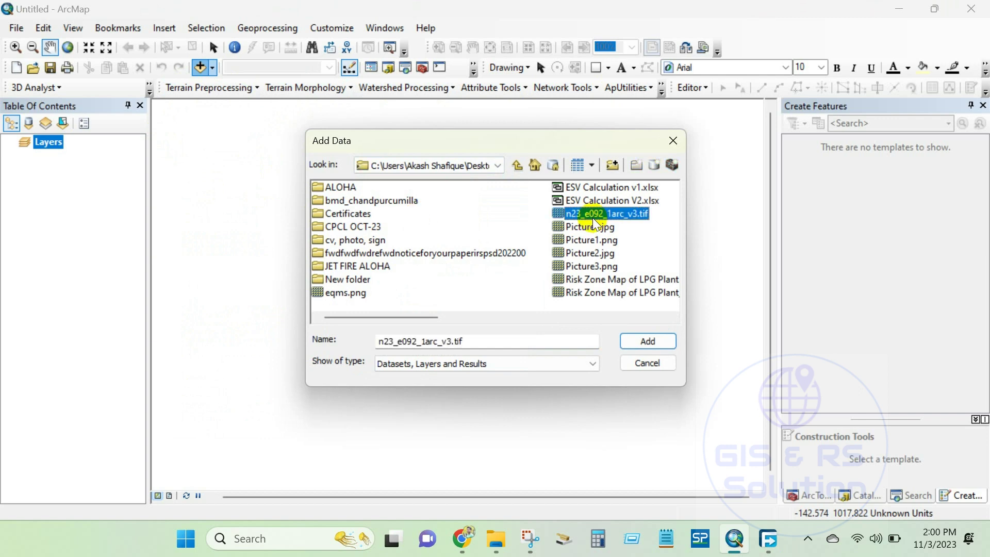
left_click(644, 342)
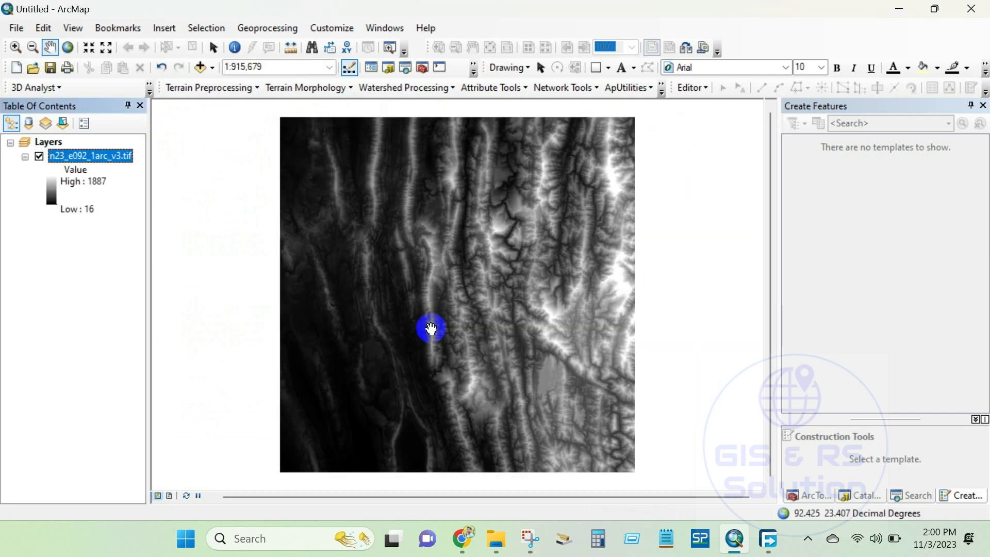
scroll(510, 334, "down", 1)
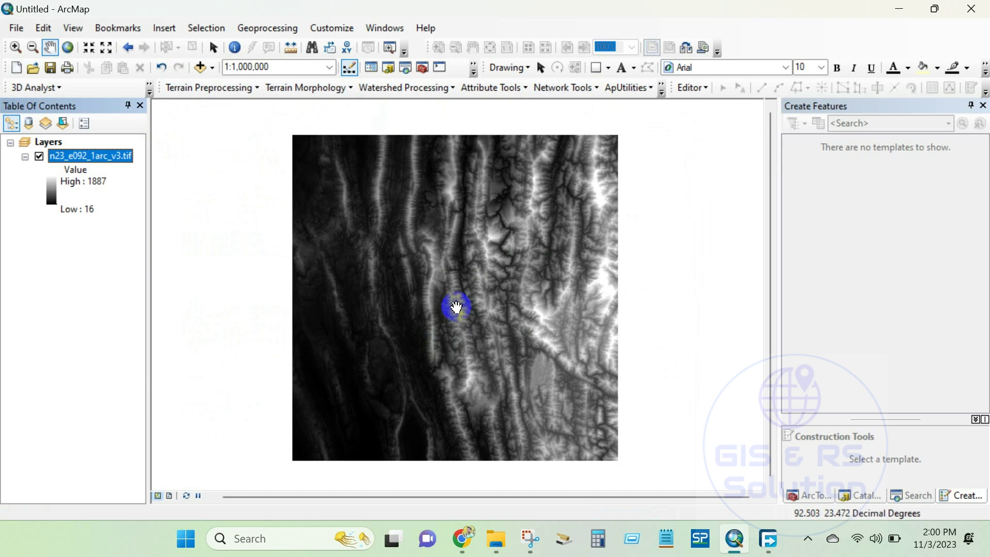
scroll(456, 307, "down", 1)
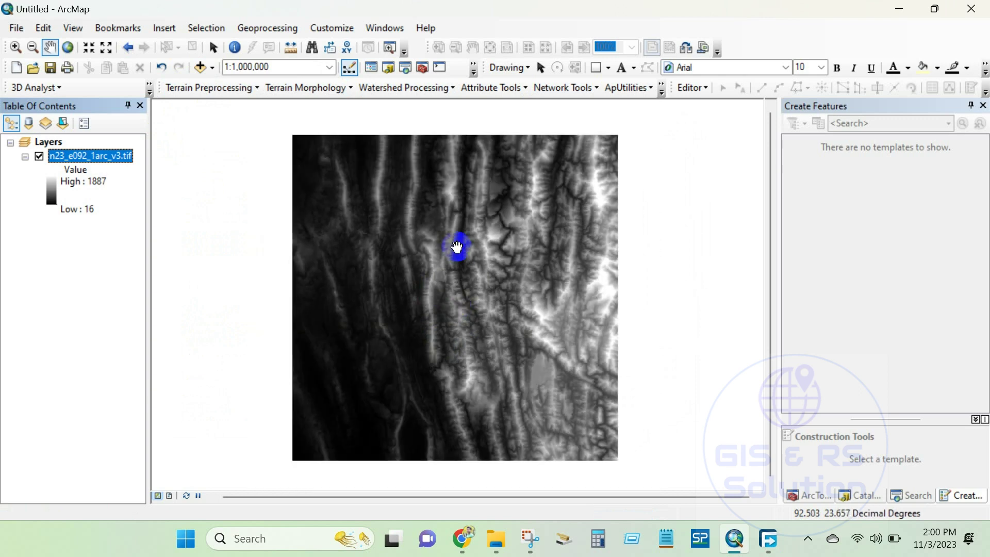
Step: Fill the DEM's sinks using Fill All with Fil as the output Hydro DEM, and display Fil instead of the original DEM
left_click(214, 89)
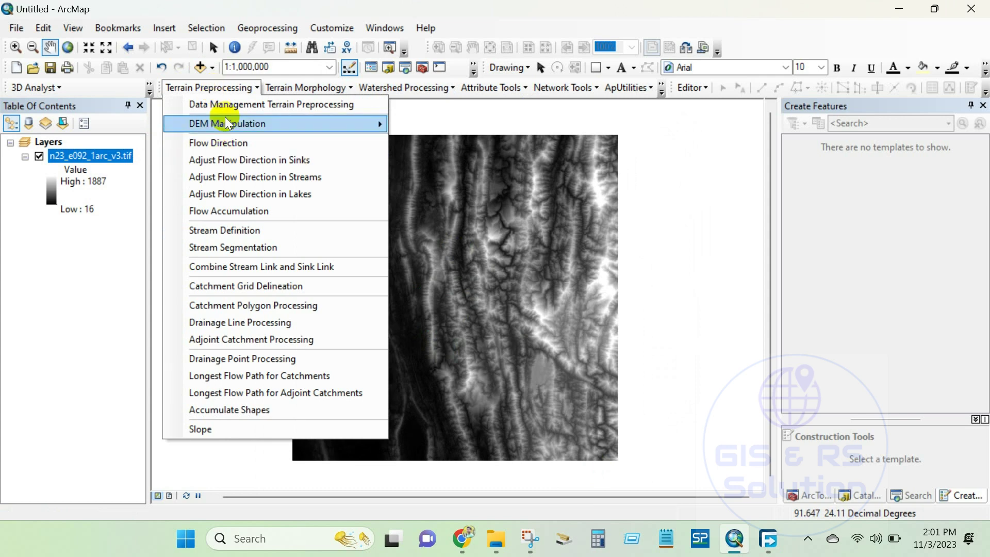
mouse_move(217, 124)
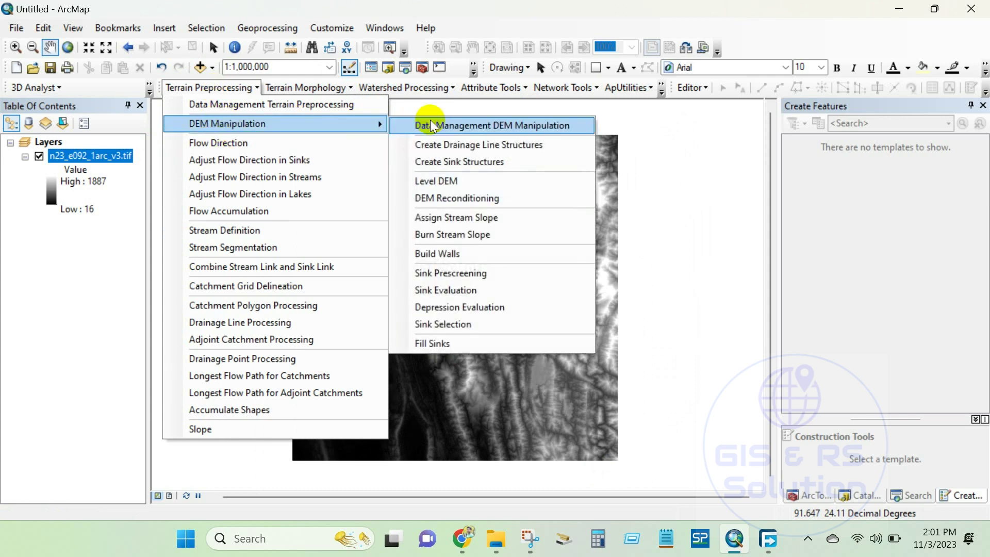
left_click(448, 346)
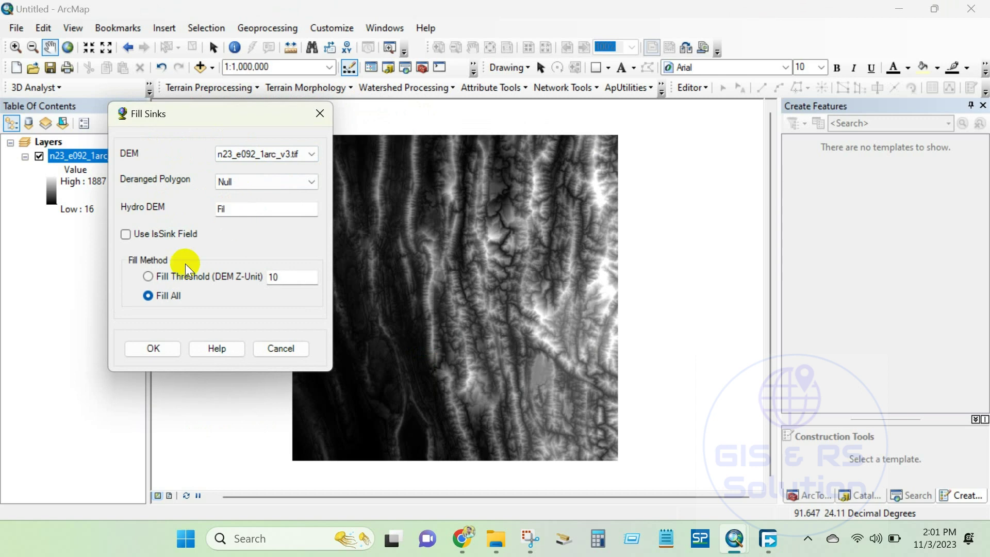
left_click(168, 348)
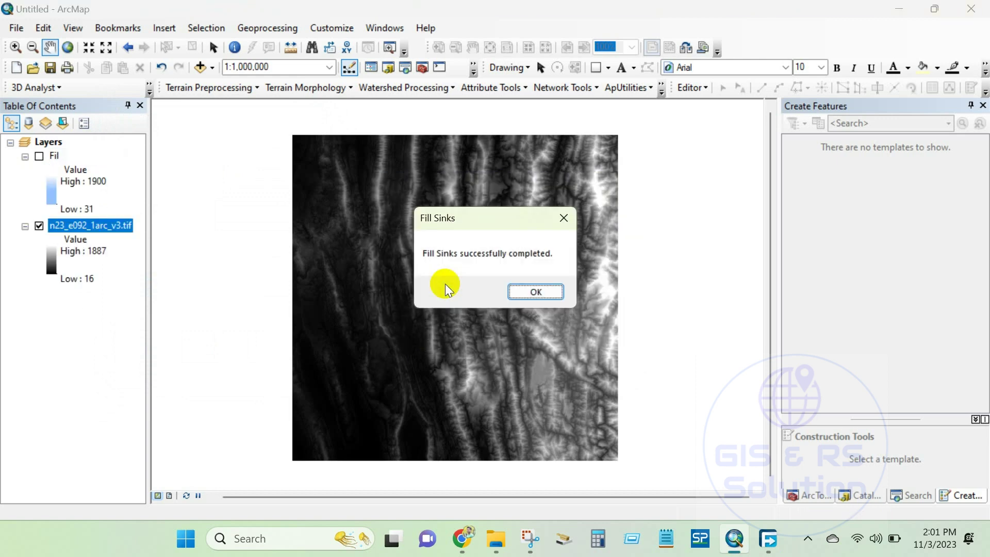
left_click(534, 291)
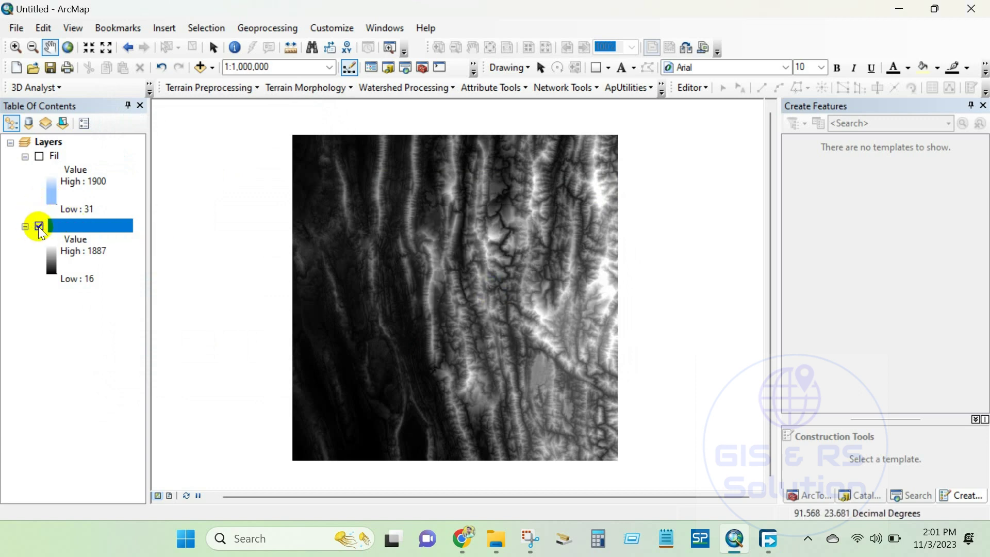
left_click(39, 226)
left_click(39, 156)
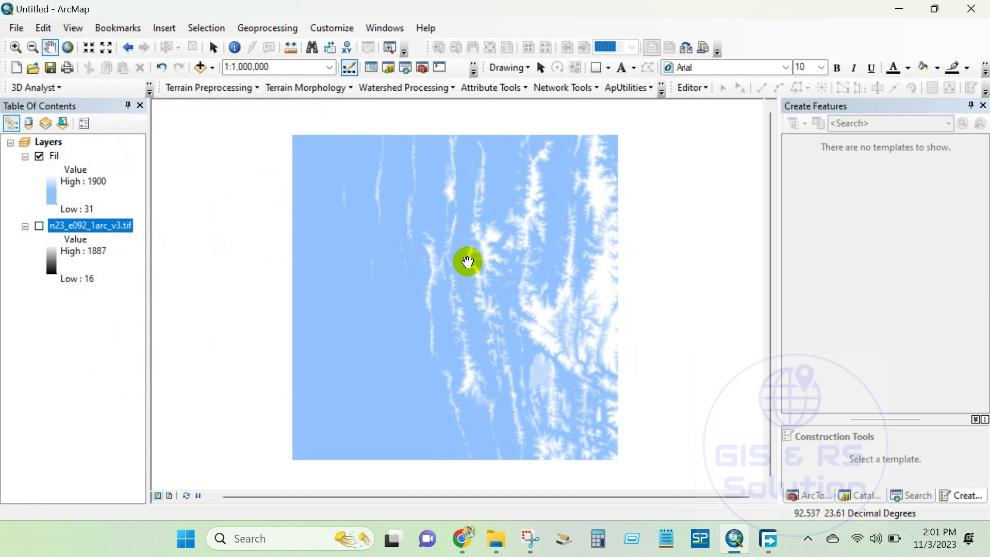
Step: Compute the flow direction grid Fdr from the Hydro DEM Fil and display Fdr instead of Fil
left_click(192, 91)
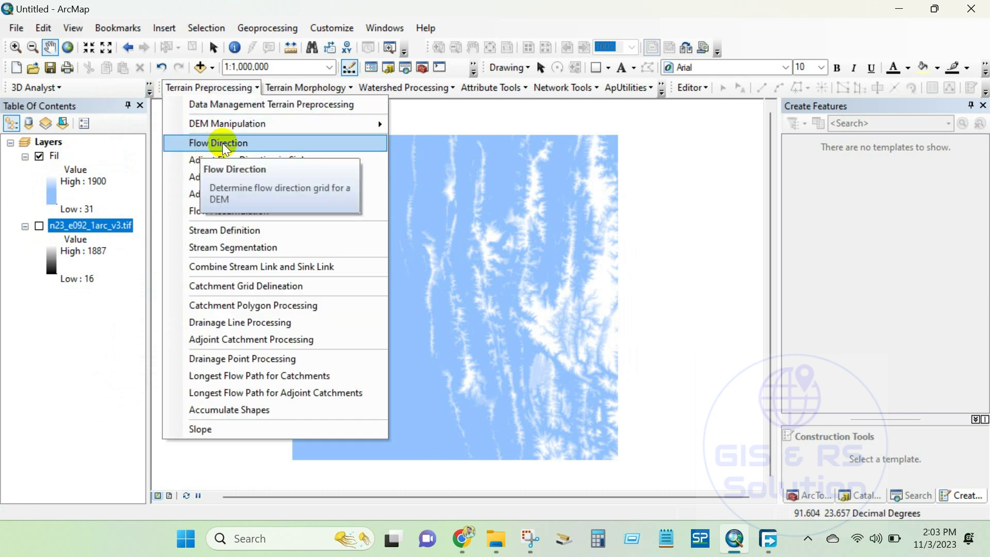
left_click(206, 145)
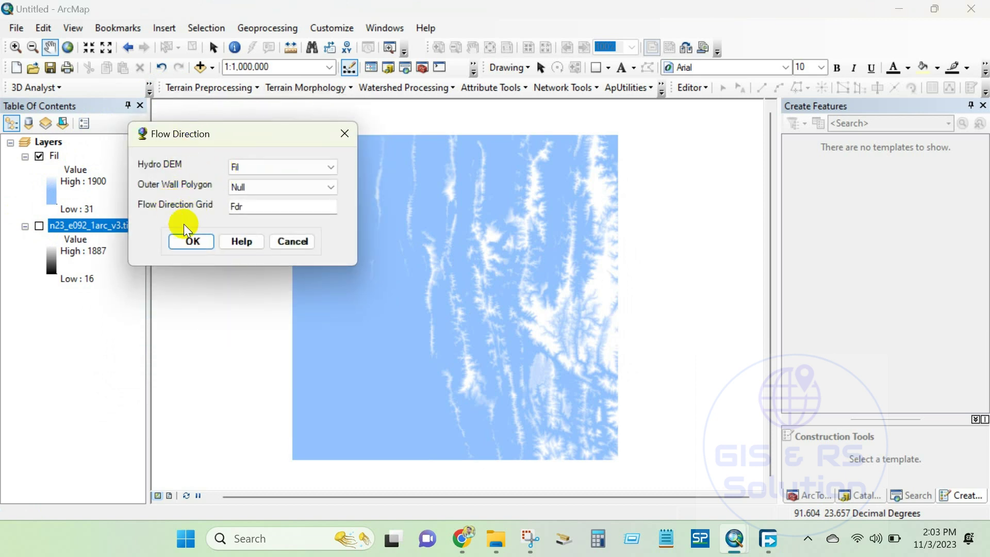
left_click(184, 239)
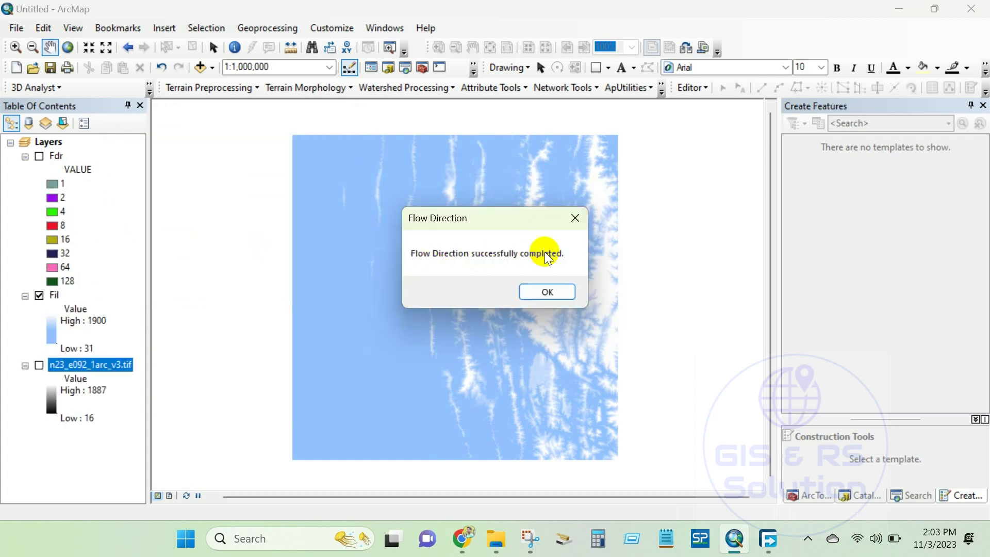
left_click(545, 290)
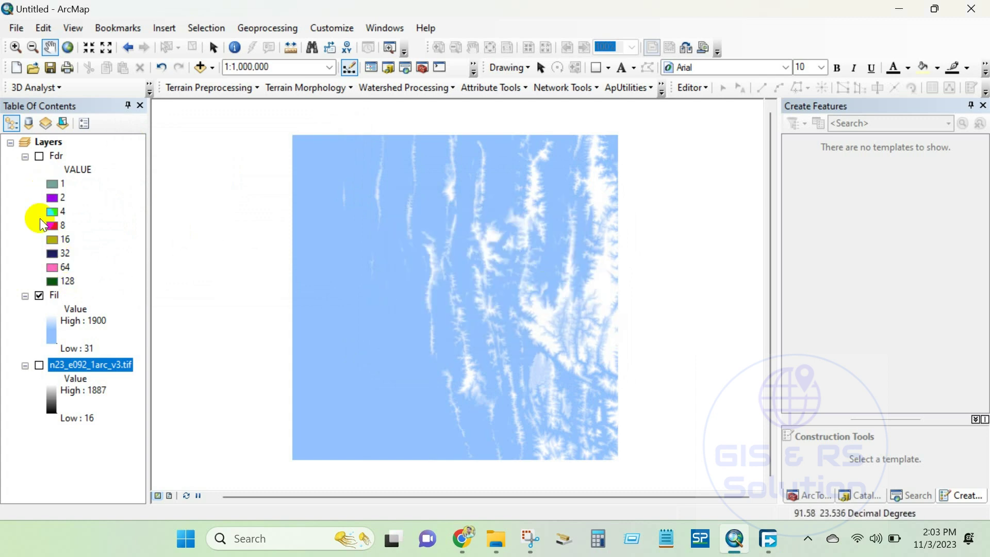
left_click(40, 296)
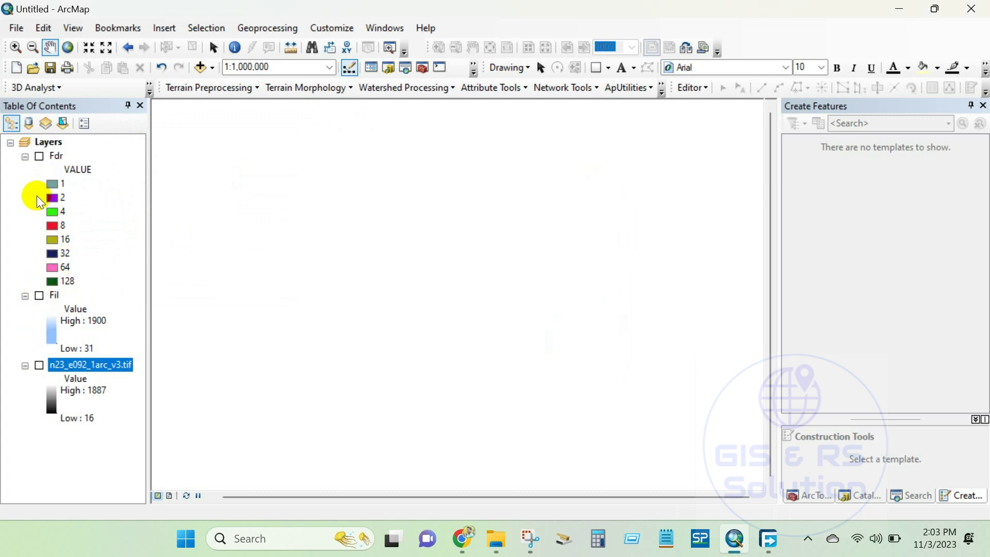
left_click(40, 156)
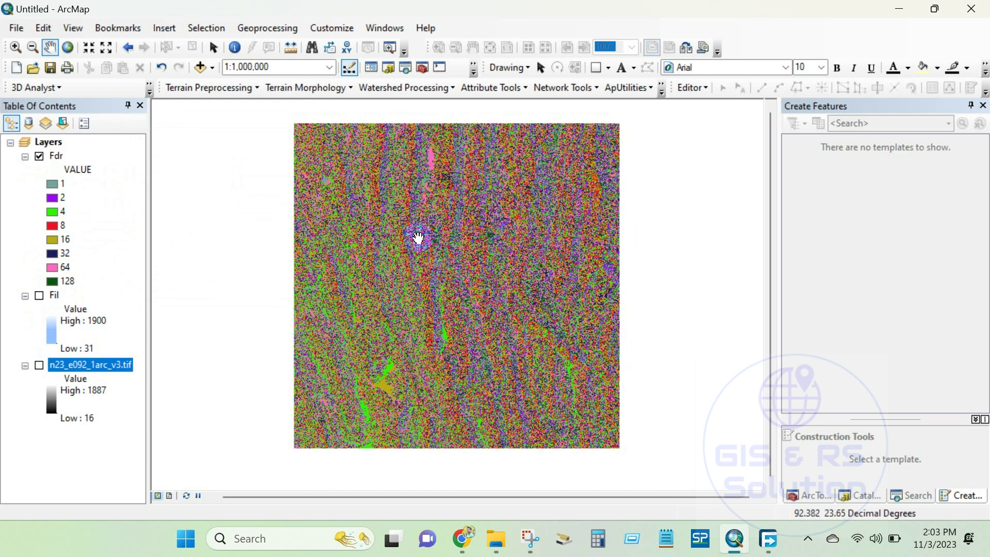
Step: Switch the display from Fdr back to the original DEM and compute the flow accumulation grid Fac
left_click(39, 156)
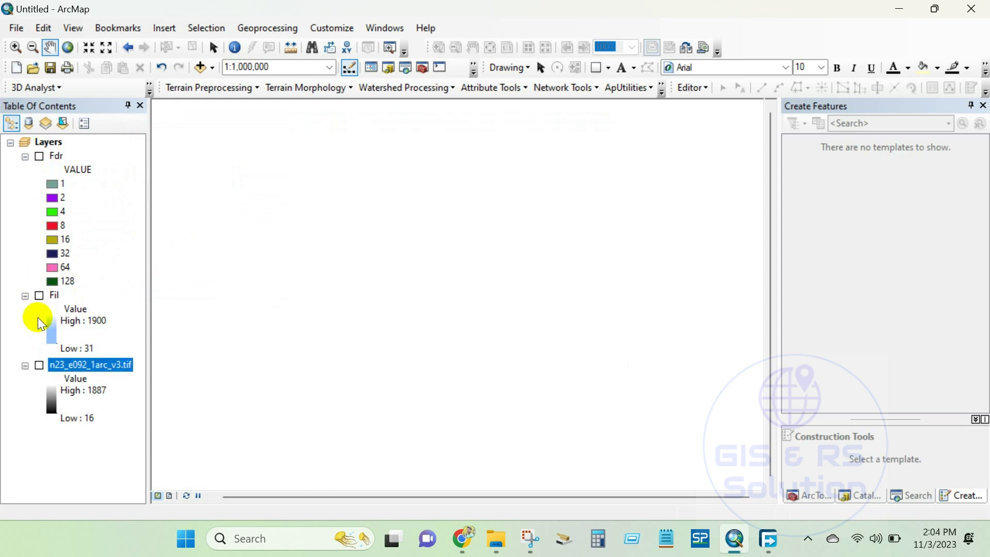
left_click(39, 365)
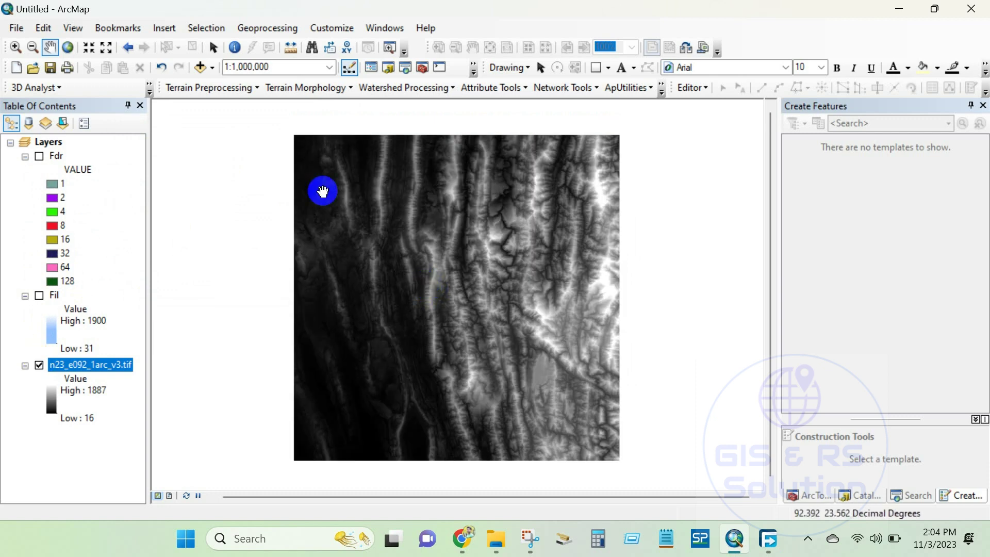
left_click(198, 89)
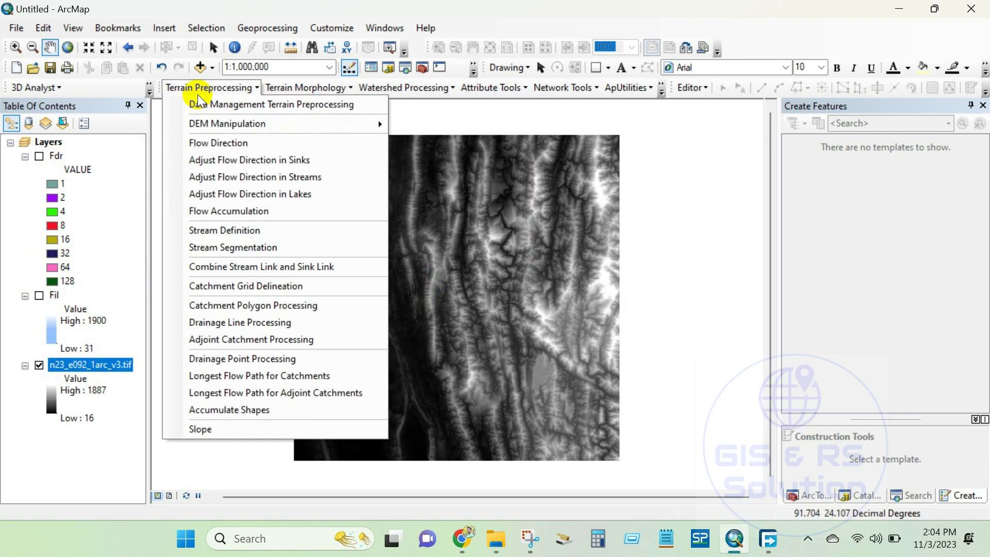
left_click(230, 212)
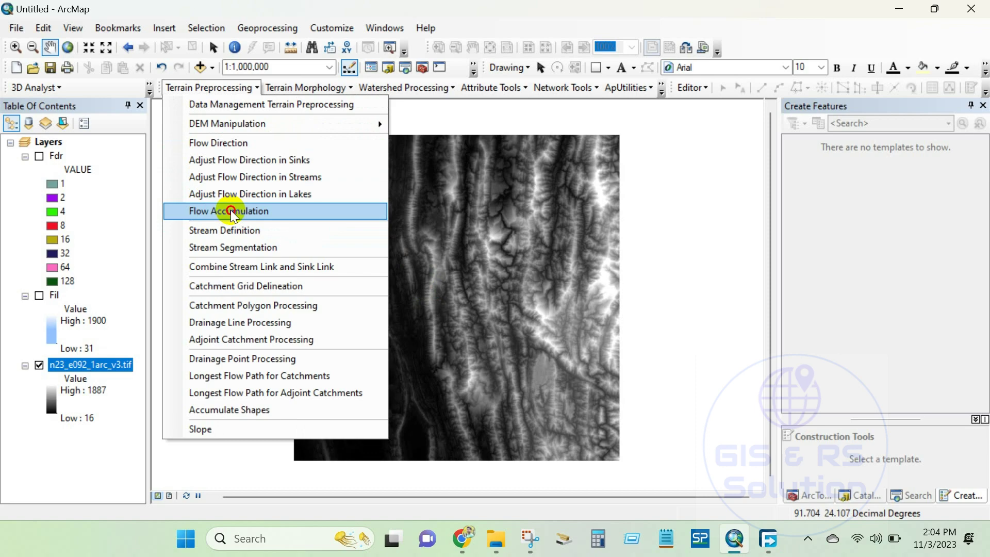
left_click_drag(134, 33, 416, 166)
left_click(379, 254)
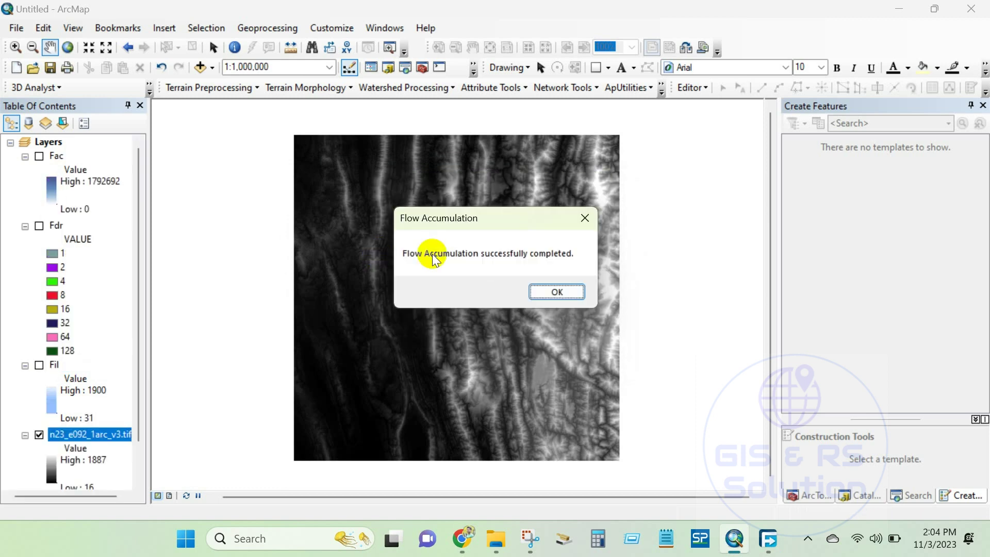
left_click(552, 292)
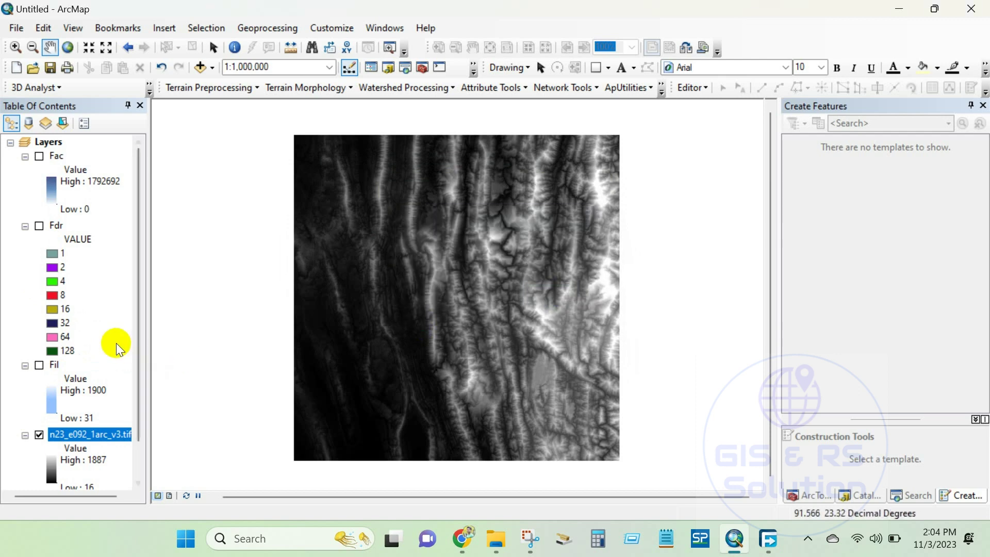
Step: Display Fac without the DEM to examine the flow accumulation pattern, and switch back to displaying the original DEM
scroll(109, 351, "down", 1)
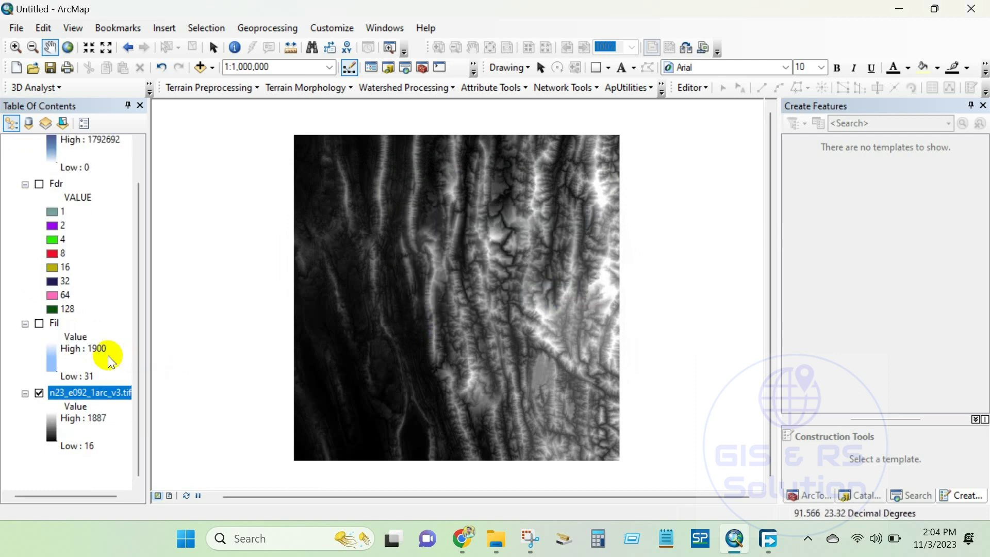
left_click(39, 393)
scroll(48, 324, "up", 1)
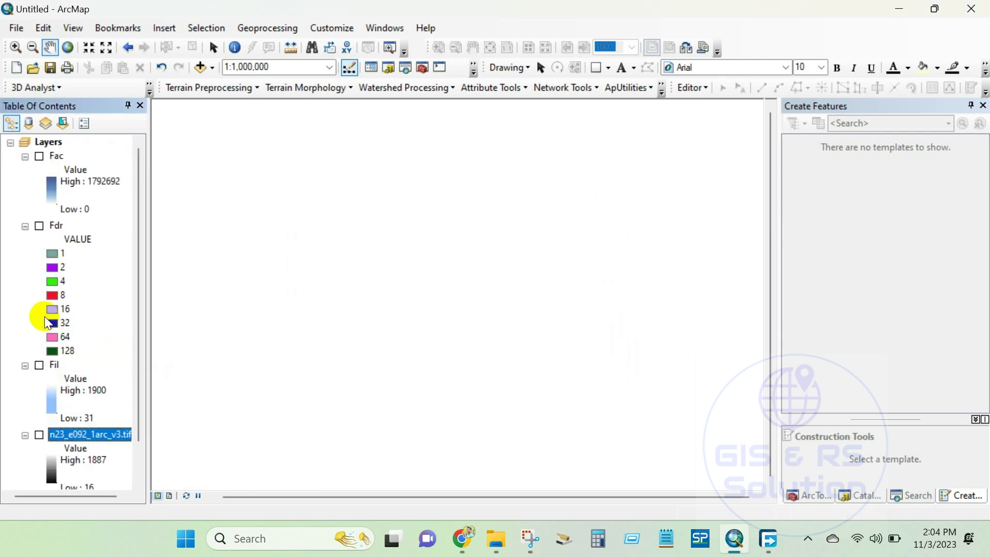
left_click(39, 157)
scroll(481, 248, "up", 1)
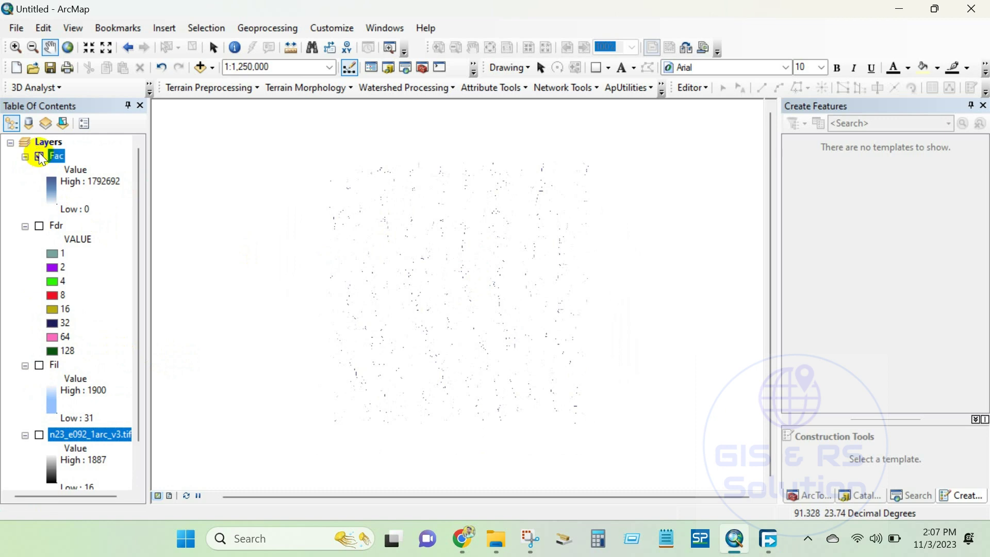
left_click(40, 156)
left_click(61, 459)
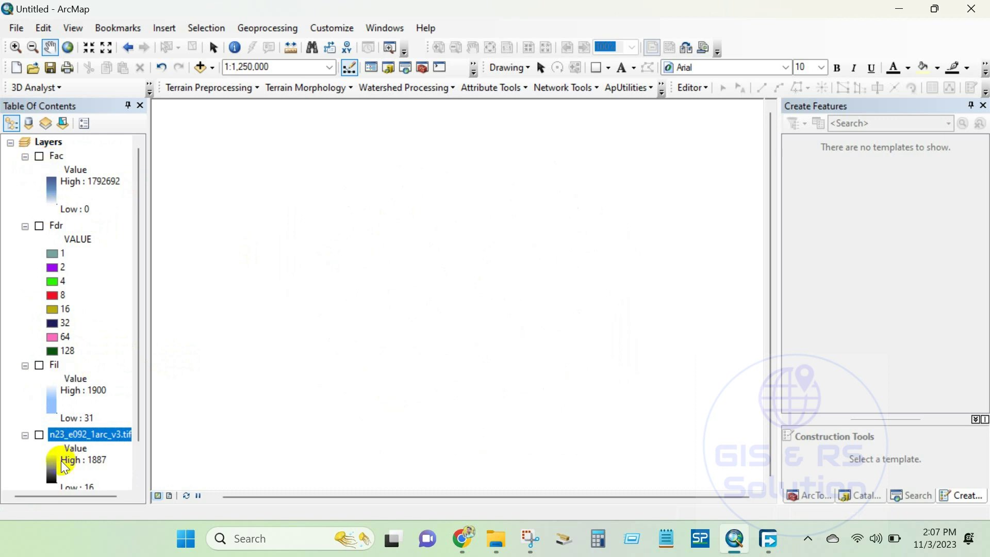
left_click(39, 435)
scroll(488, 284, "up", 1)
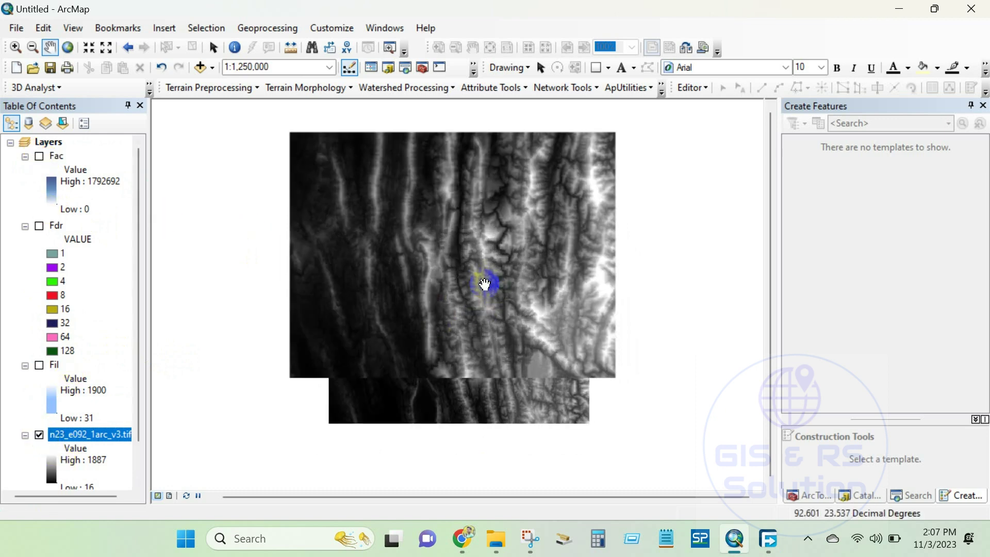
Step: Run Stream Definition on Fac with a threshold of 17927 cells and Str as the output stream grid
left_click(212, 87)
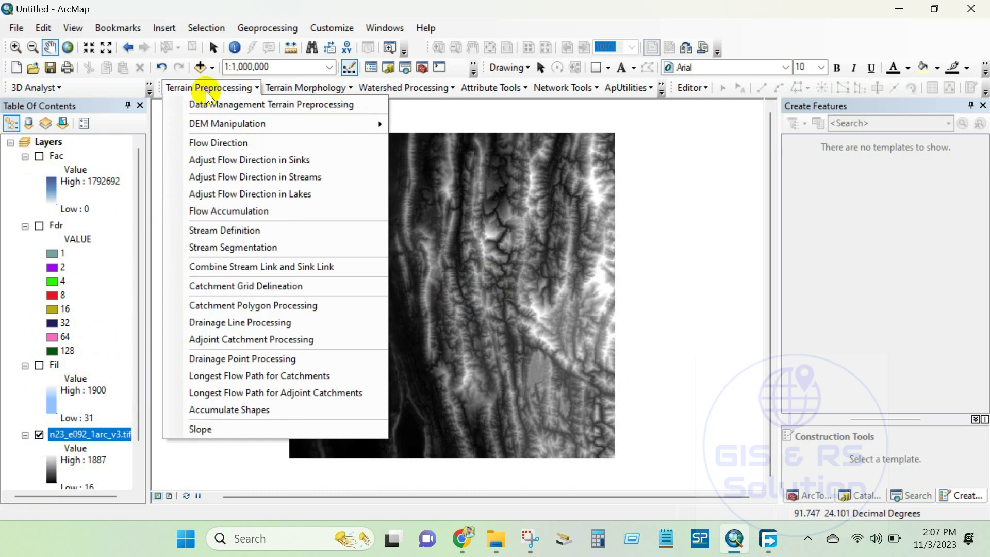
left_click(207, 230)
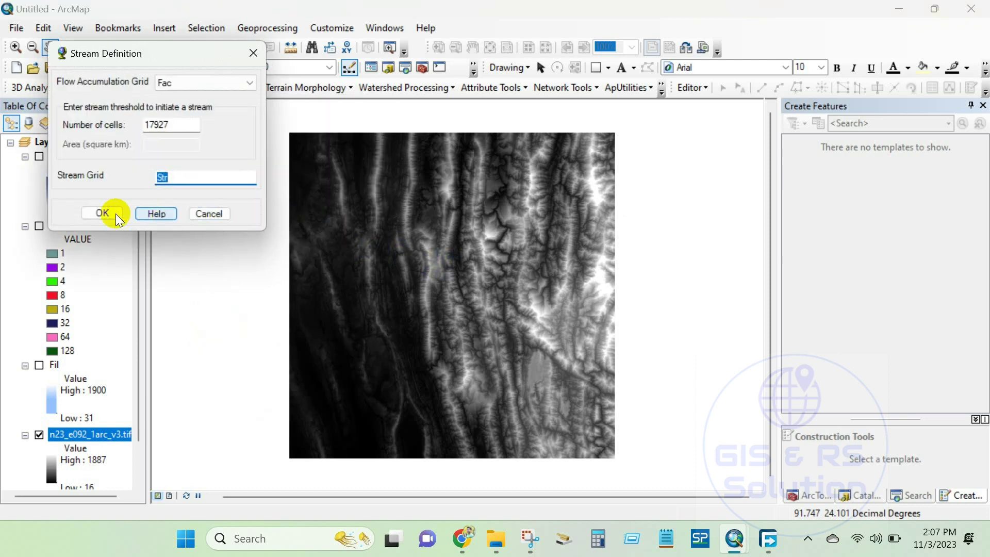
left_click(169, 177)
left_click(103, 213)
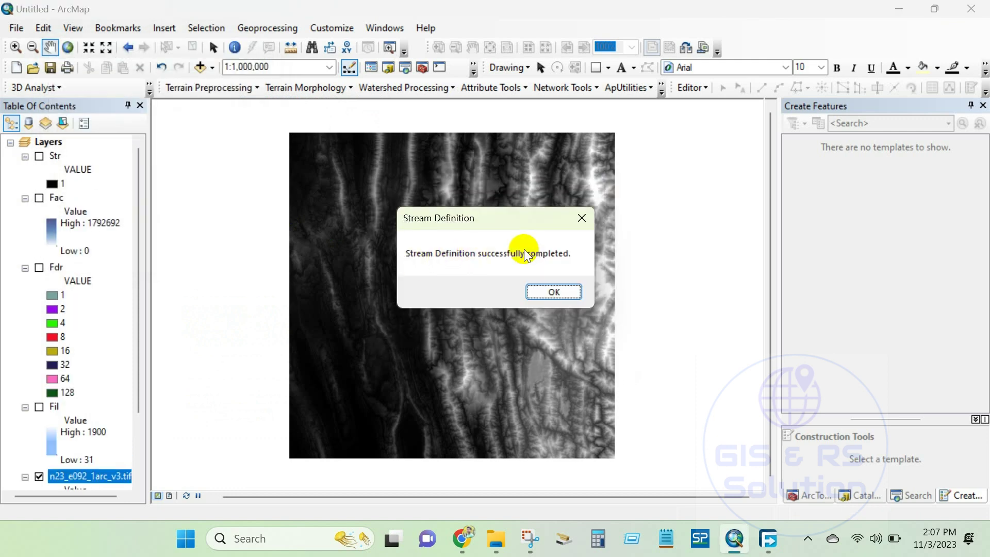
left_click(547, 291)
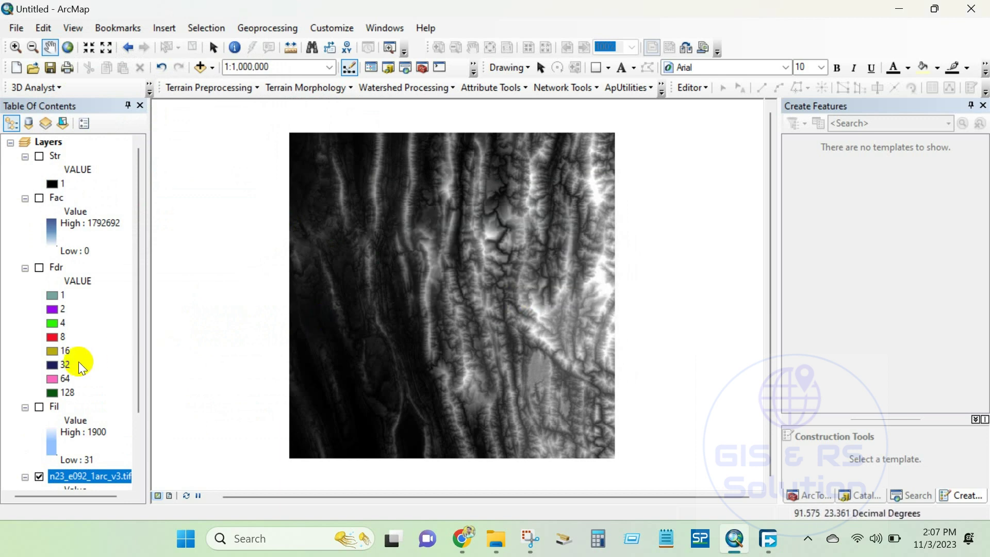
Step: Display the stream grid Str and hide the original DEM n23_e092_1arc_v3.tif
scroll(78, 361, "down", 3)
scroll(78, 374, "up", 3)
left_click(41, 156)
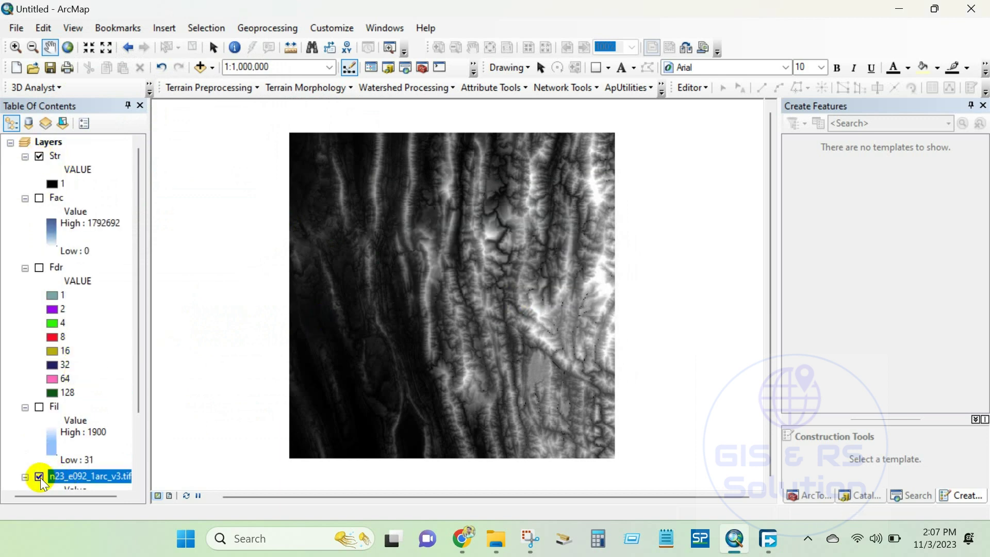
left_click(40, 477)
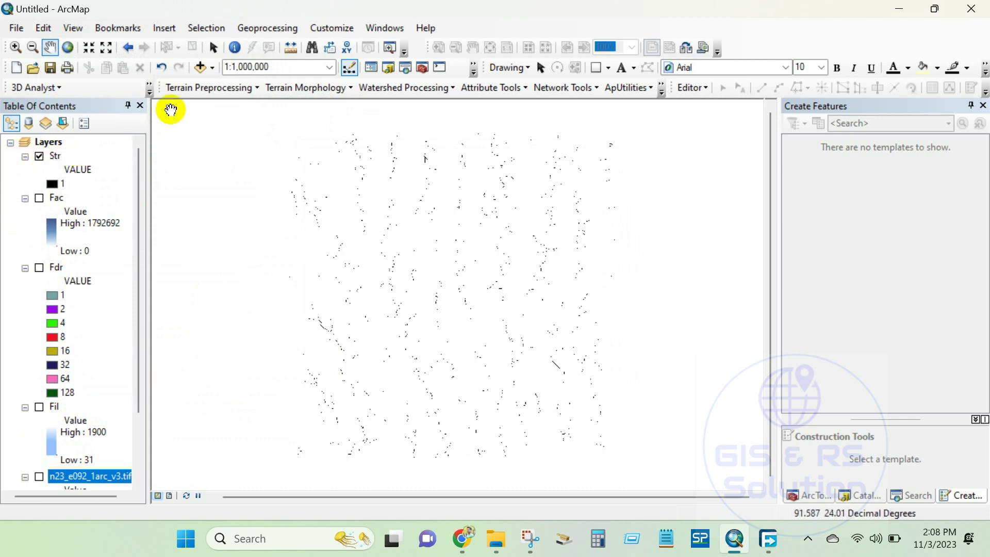
Step: Run Stream Segmentation with Fdr and Str, leaving both sink grids Null, and output the stream link grid StrLnk
left_click(168, 92)
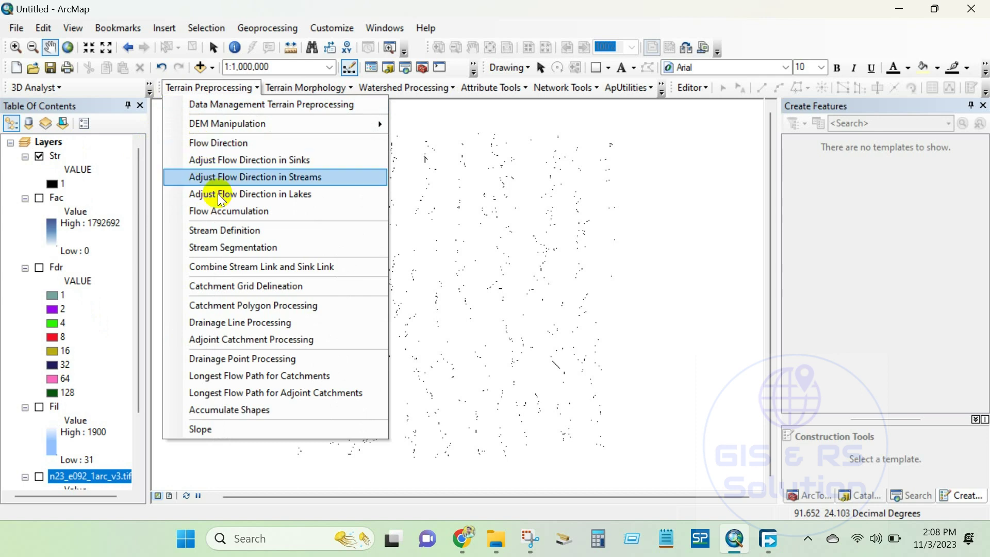
left_click(230, 247)
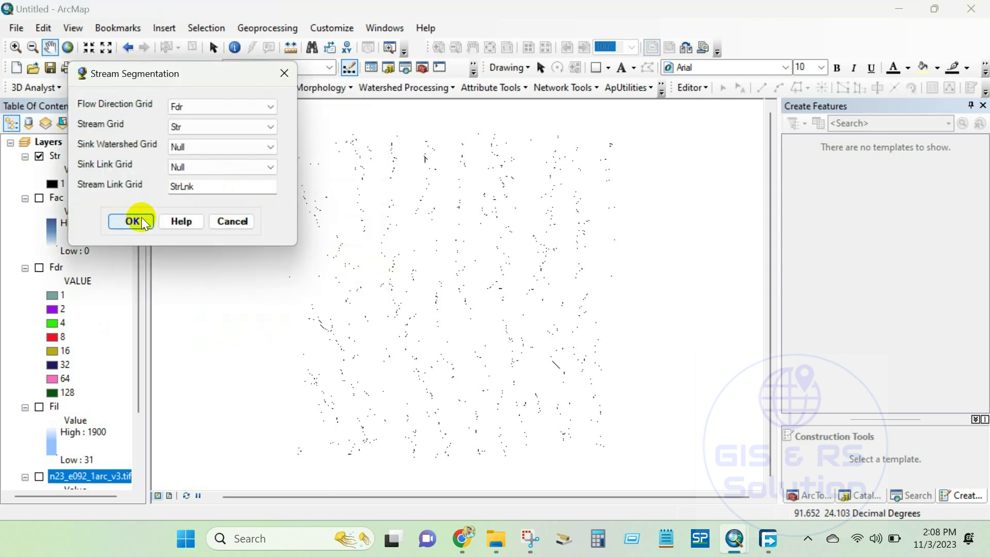
left_click_drag(178, 77, 450, 168)
left_click(403, 312)
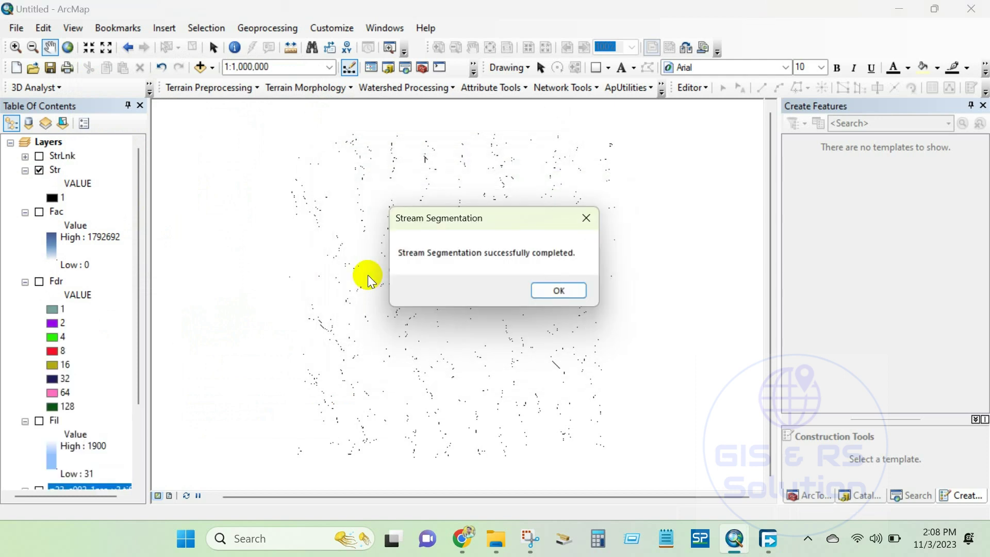
left_click(563, 292)
Step: Display the original DEM again and run Catchment Grid Delineation with Fdr and StrLnk, outputting the catchment grid Cat
scroll(48, 398, "down", 3)
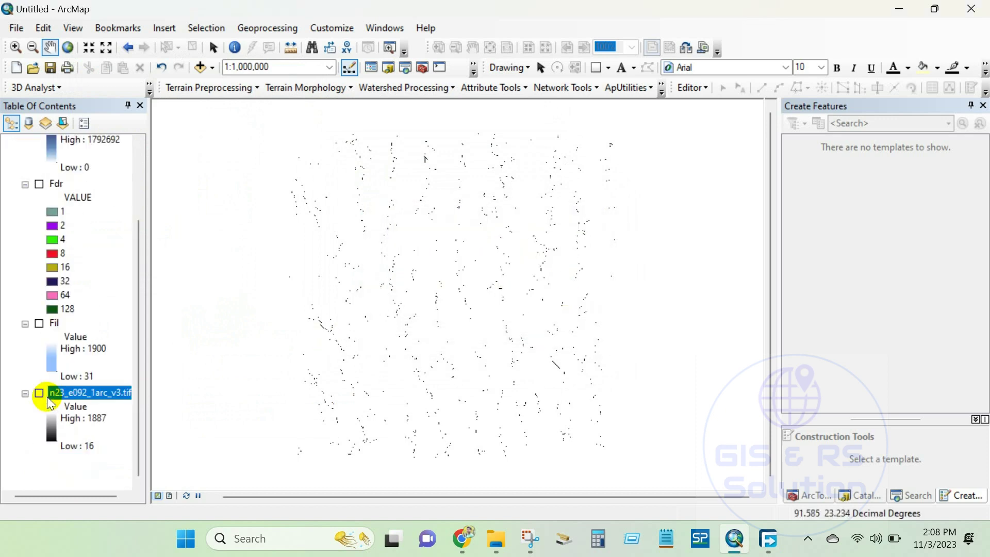
left_click(39, 394)
scroll(58, 295, "up", 3)
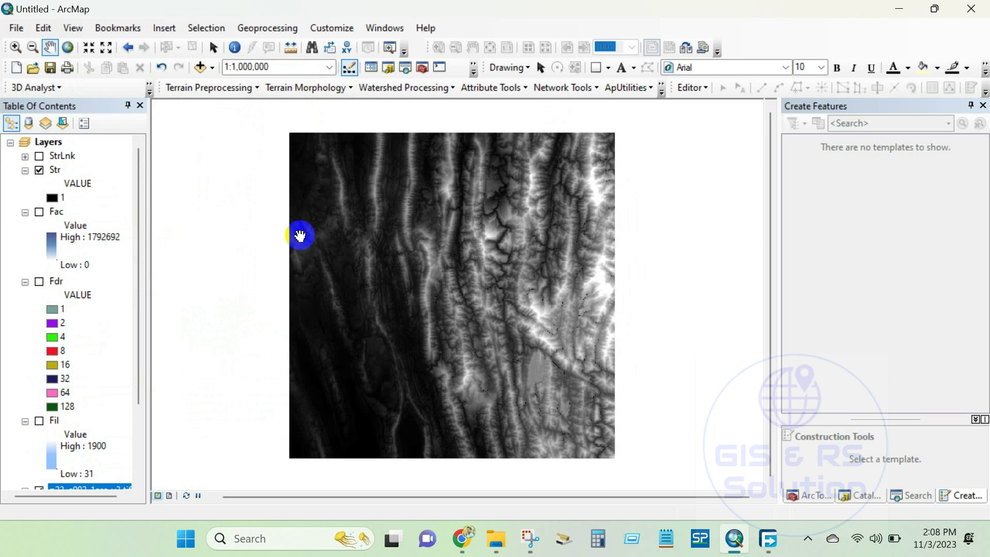
left_click_drag(300, 234, 324, 233)
left_click(196, 89)
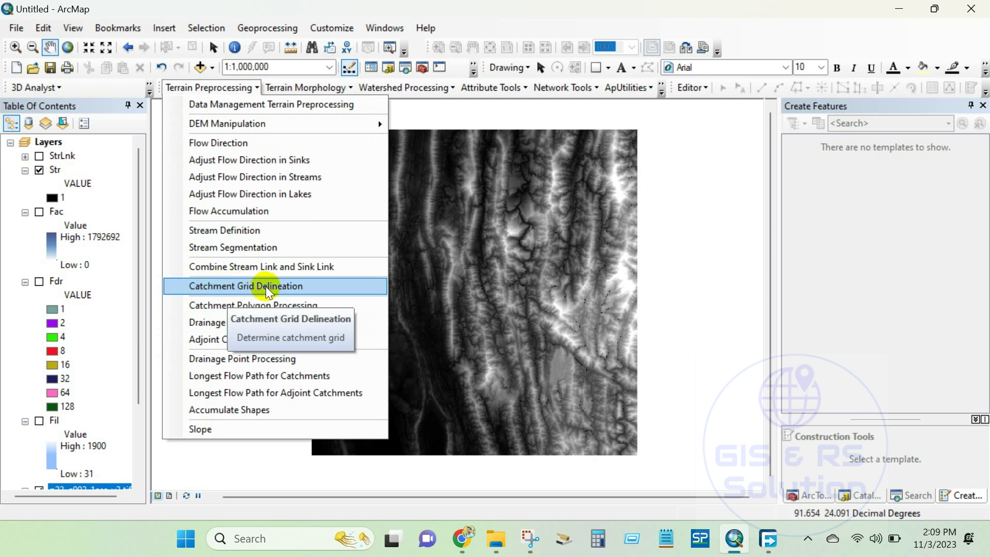
left_click(378, 284)
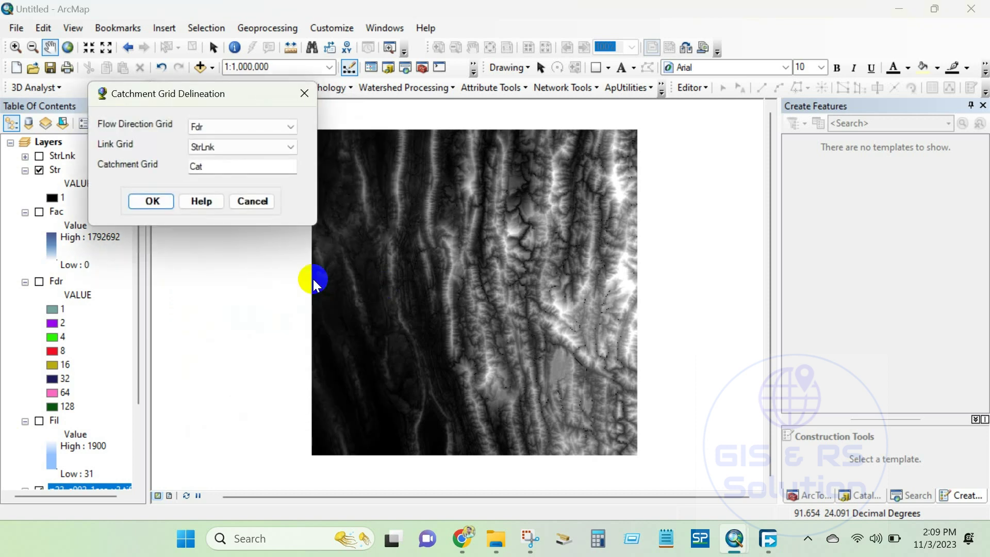
left_click(153, 199)
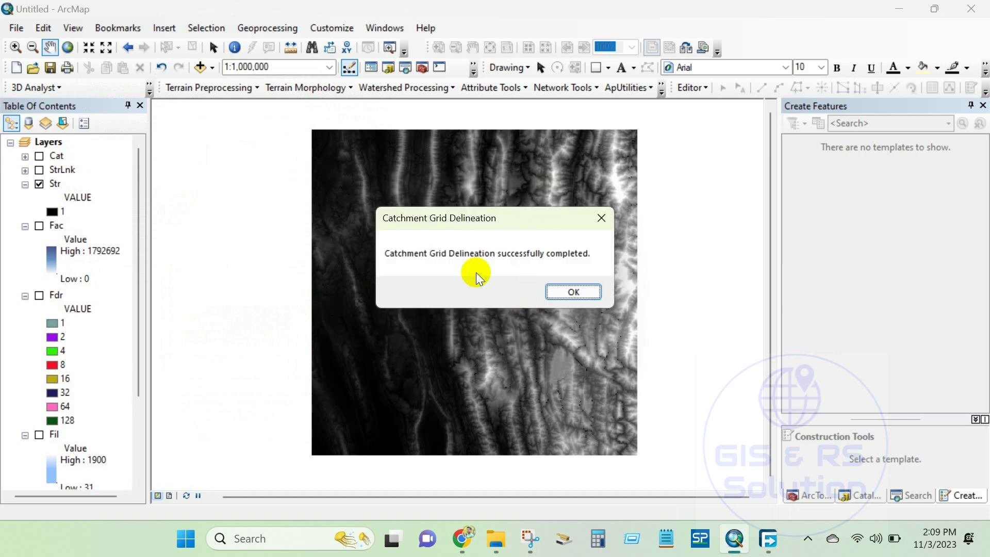
left_click(574, 291)
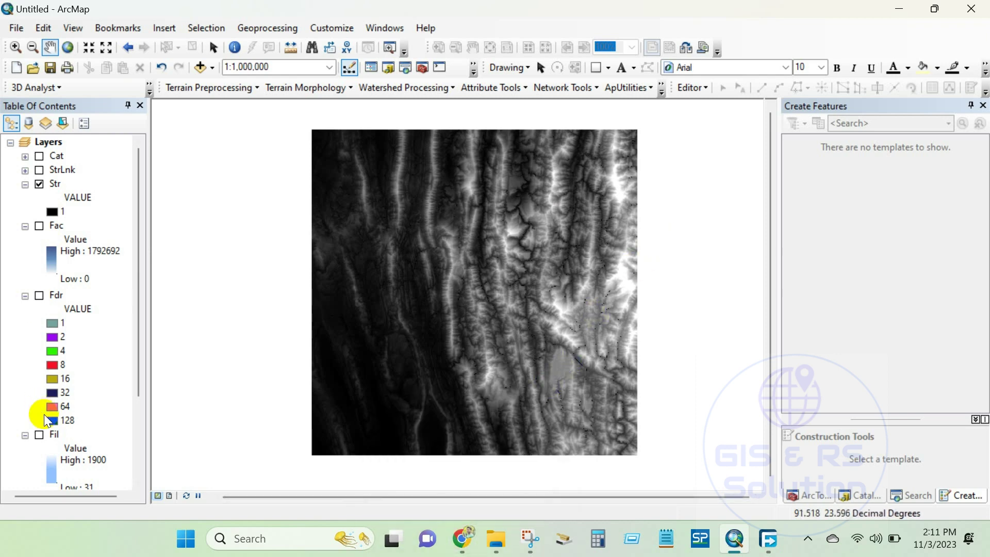
Step: Hide the original DEM and display the catchment grid Cat to examine the delineated catchments
scroll(41, 356, "down", 3)
left_click(40, 393)
scroll(42, 355, "up", 3)
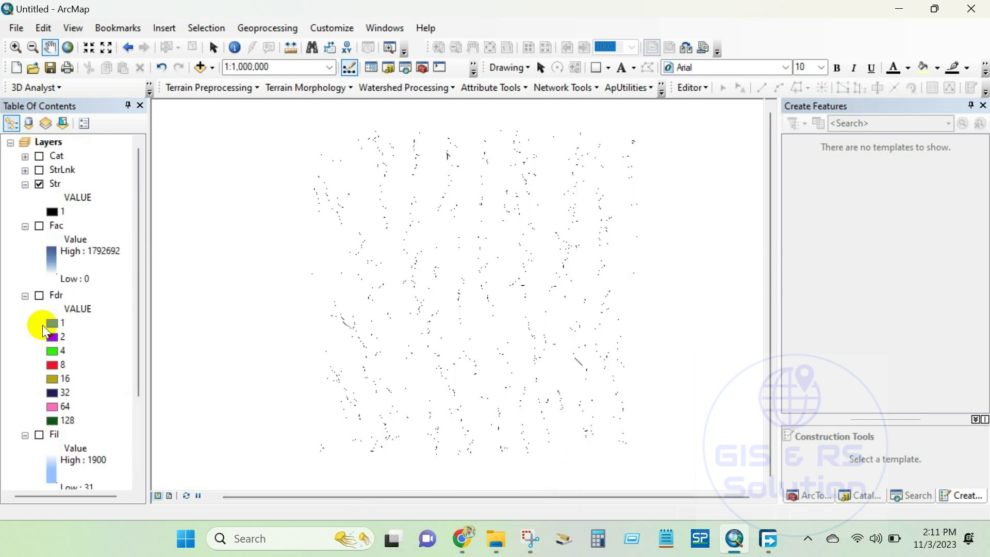
left_click(39, 155)
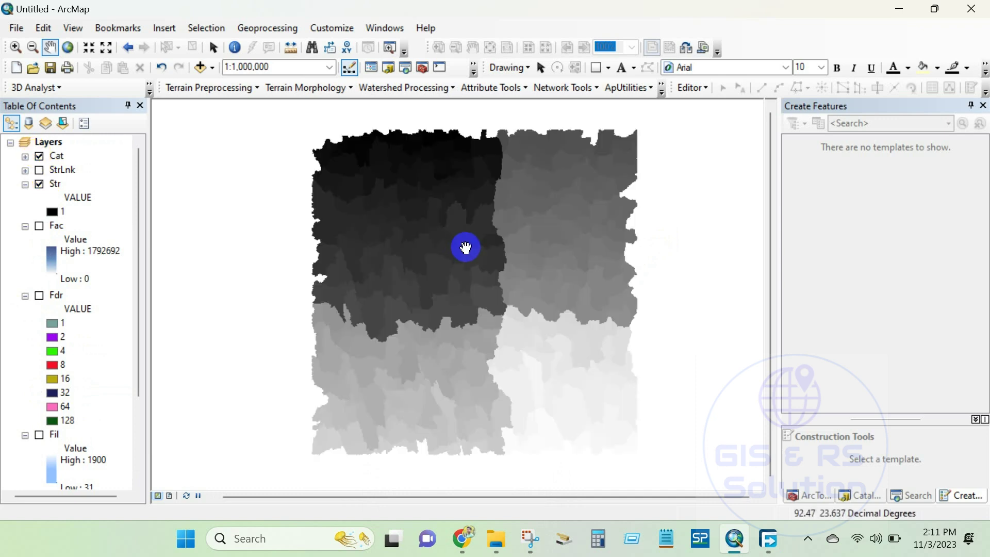
scroll(463, 276, "down", 1)
scroll(462, 276, "up", 2)
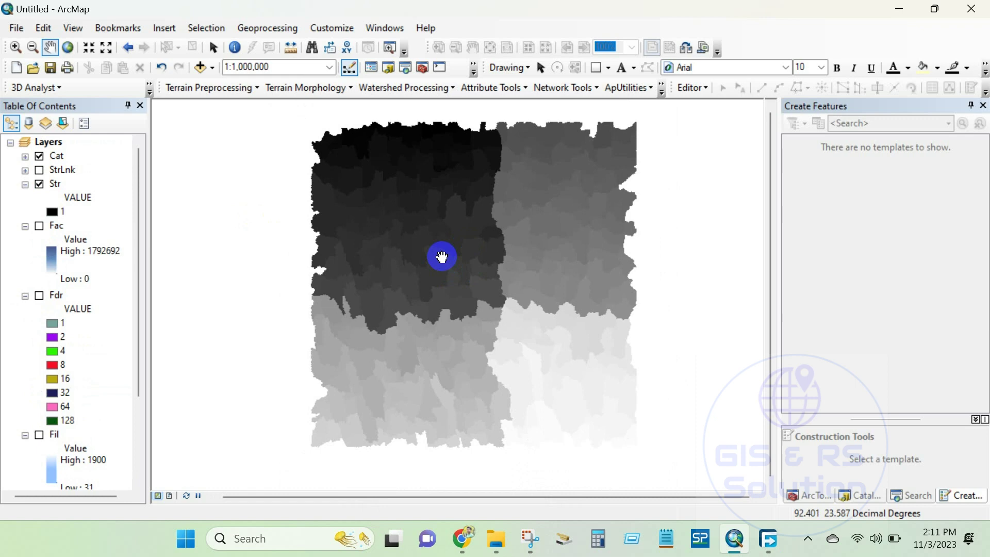
Step: Run Catchment Polygon Processing on the Cat grid with Catchment as the output polygon layer
left_click(189, 92)
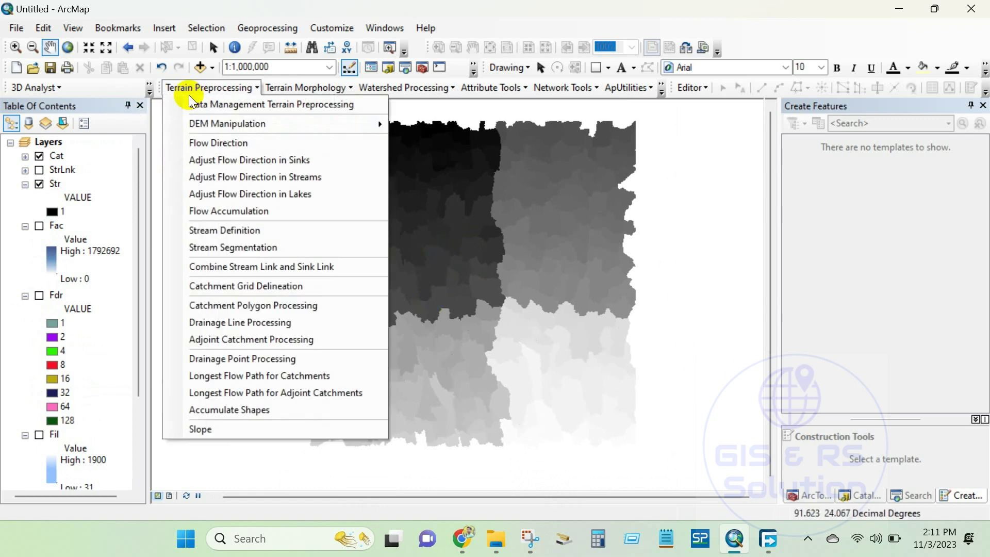
left_click(244, 307)
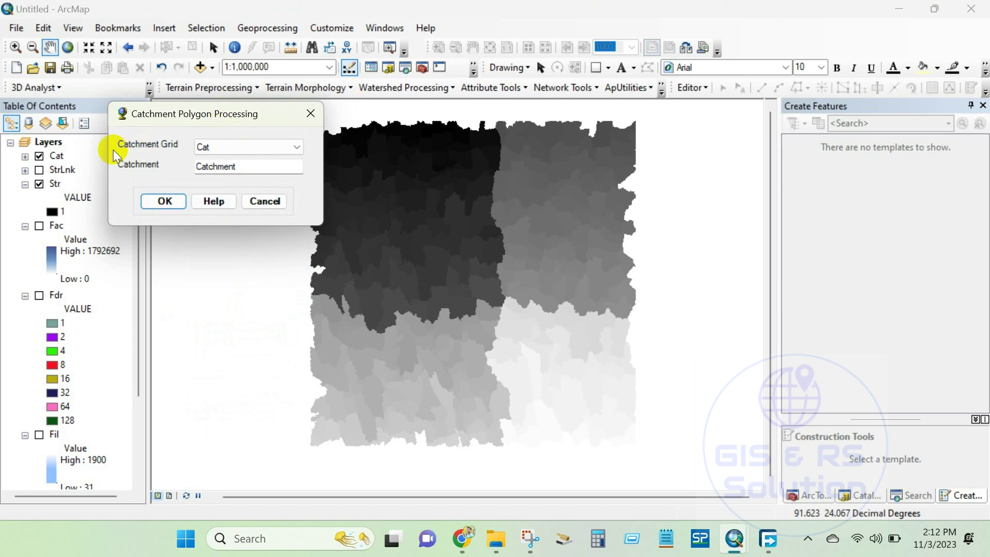
left_click(165, 200)
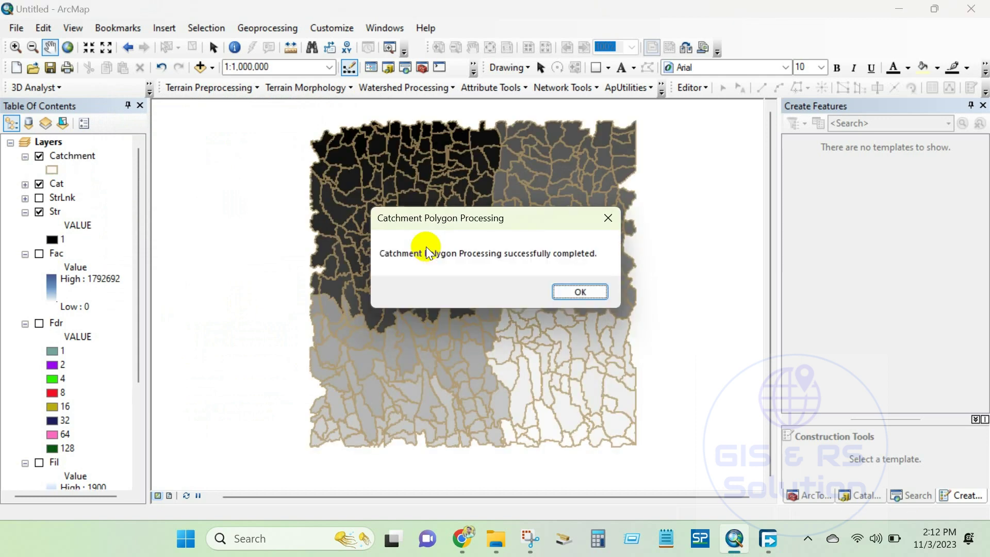
left_click(581, 292)
scroll(471, 260, "up", 2)
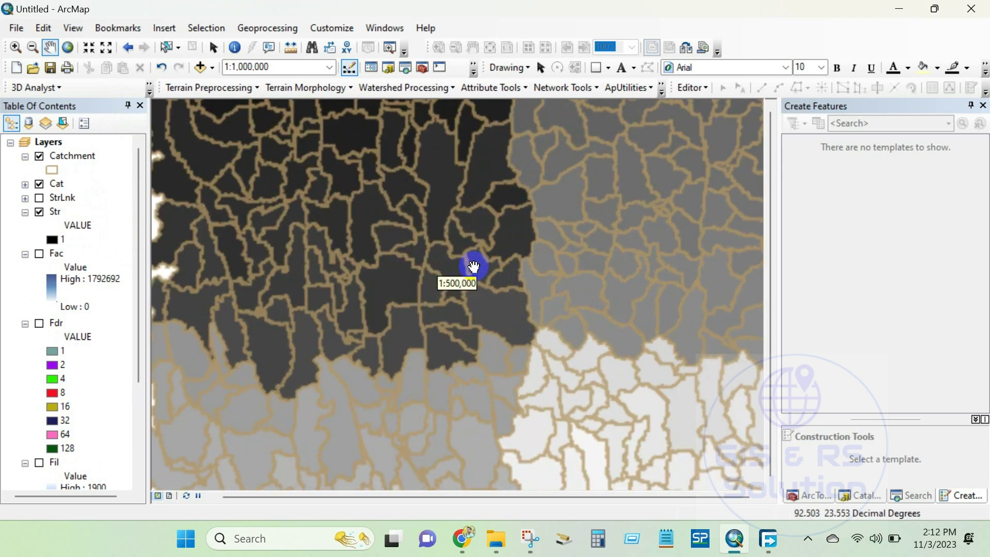
scroll(473, 266, "down", 2)
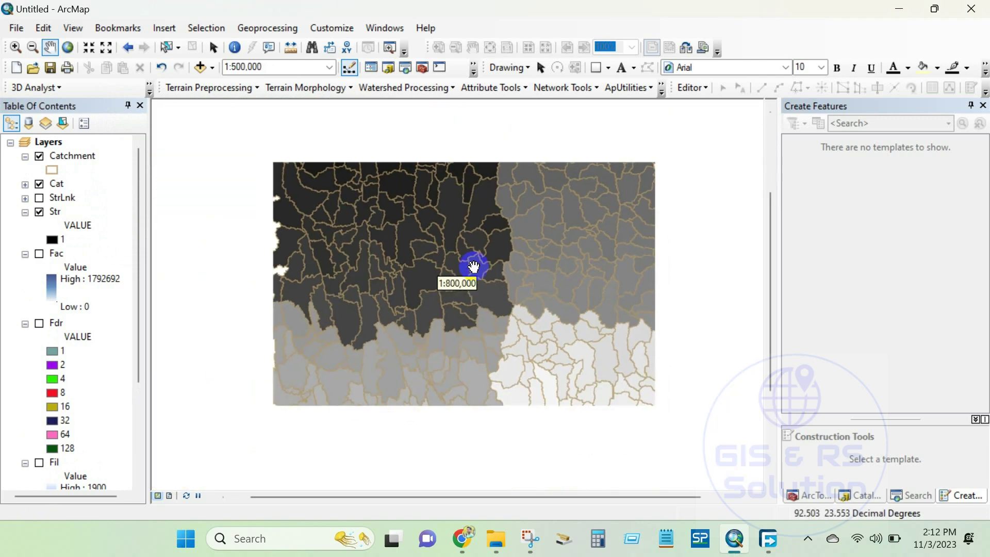
scroll(473, 266, "down", 1)
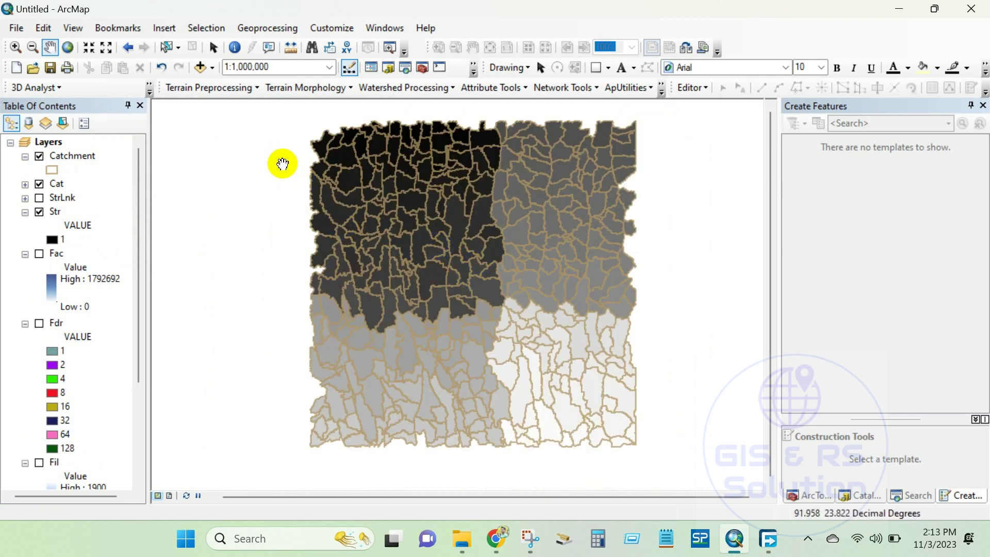
Step: Try to run Drainage Line Processing in the unsaved map document
left_click(220, 89)
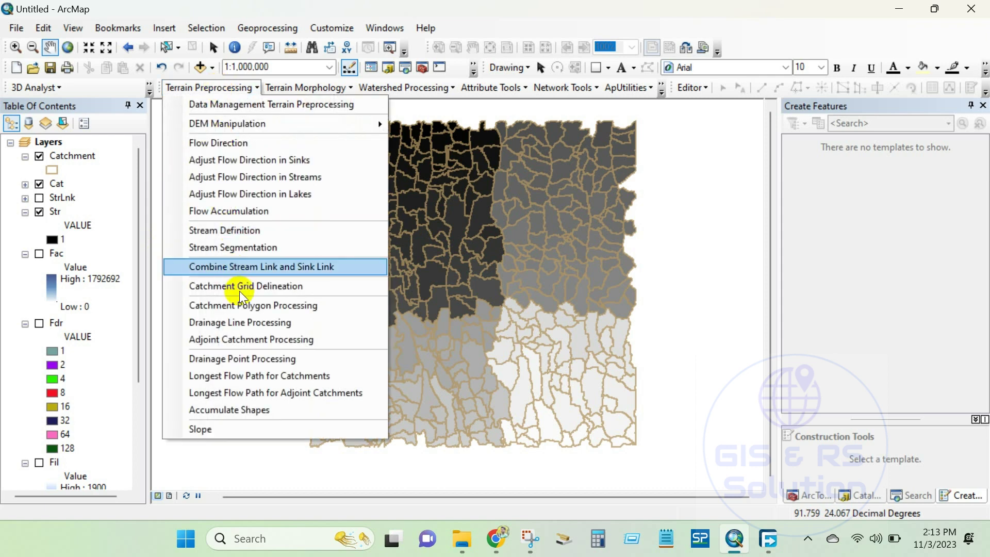
left_click(241, 324)
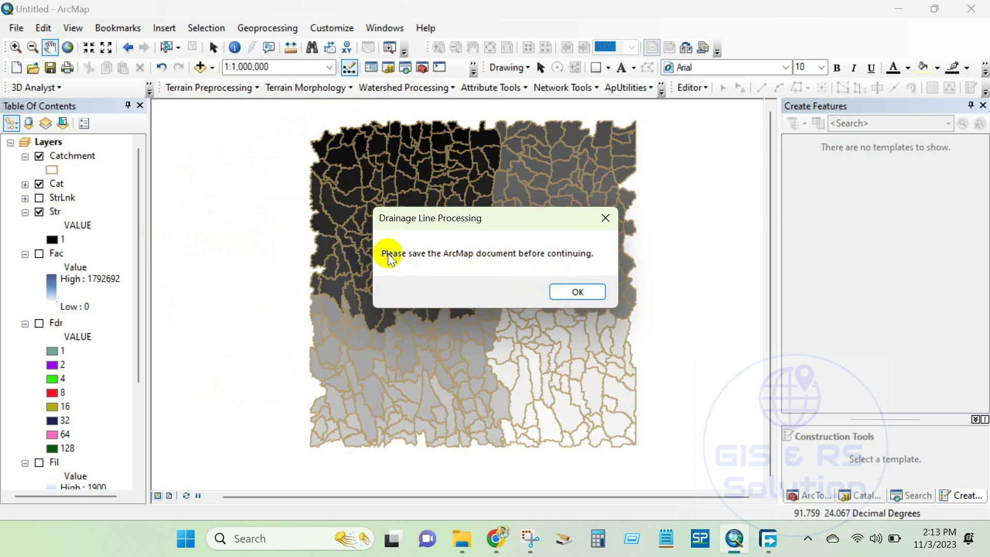
left_click(567, 290)
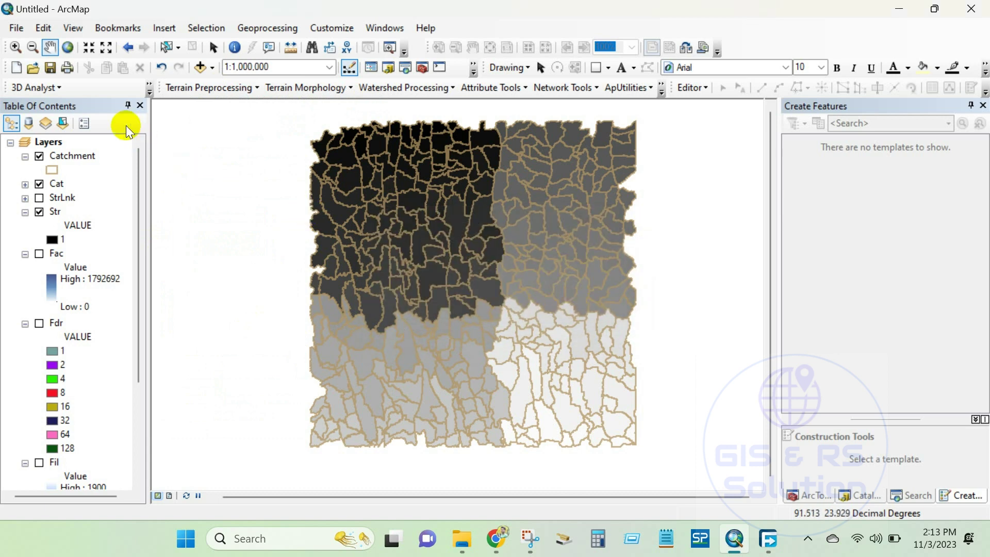
Step: Save the map document to the Desktop as an ArcMap Document named Archydro
left_click(51, 69)
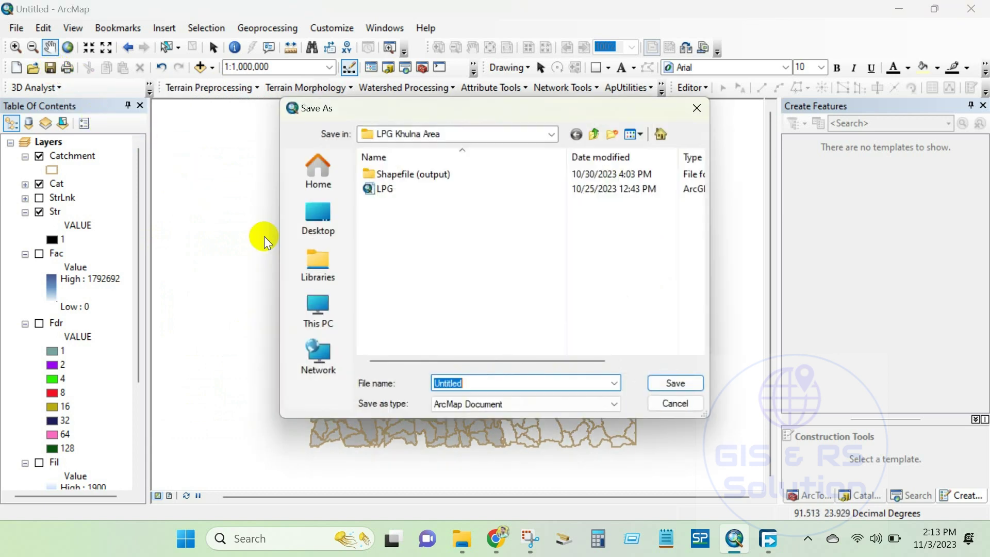
left_click(330, 216)
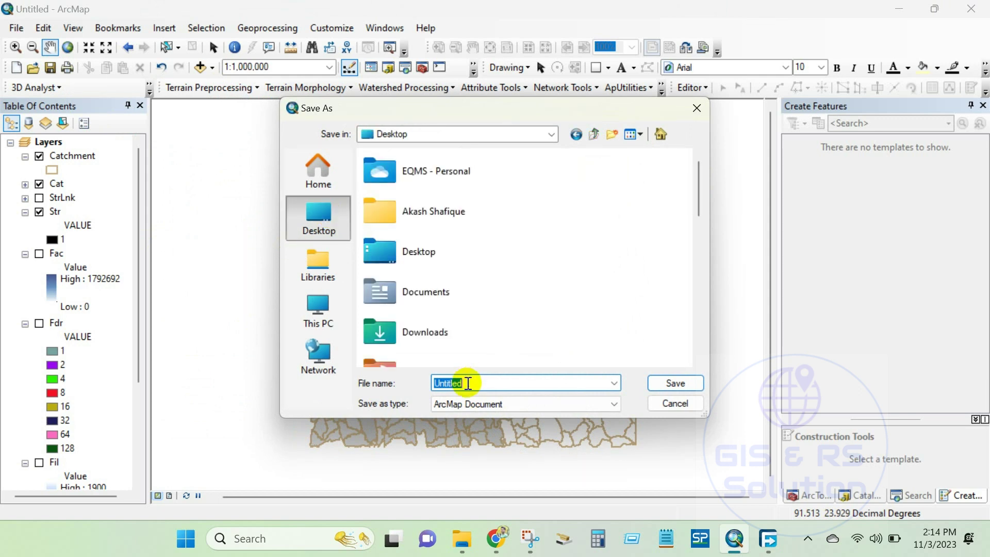
left_click_drag(464, 382, 418, 386)
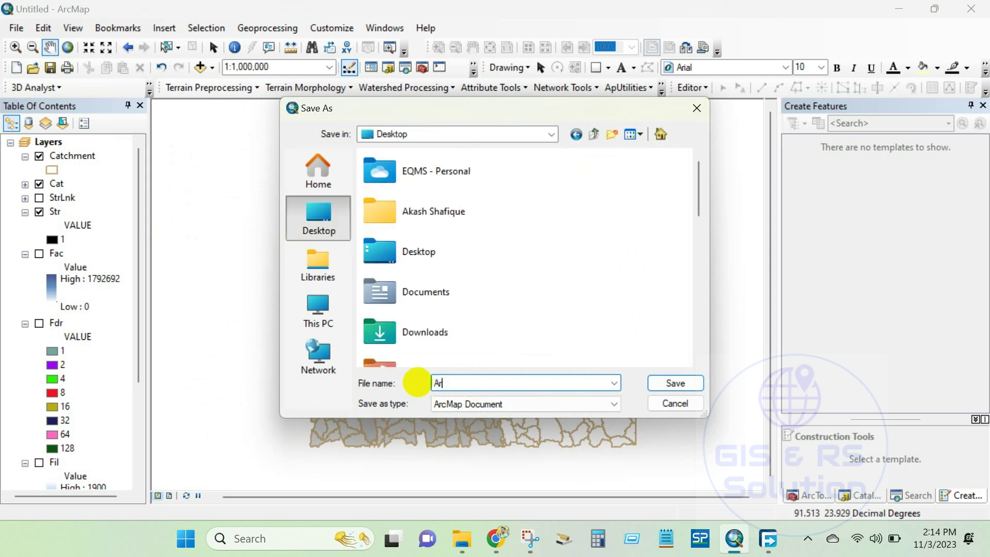
type("Archydro")
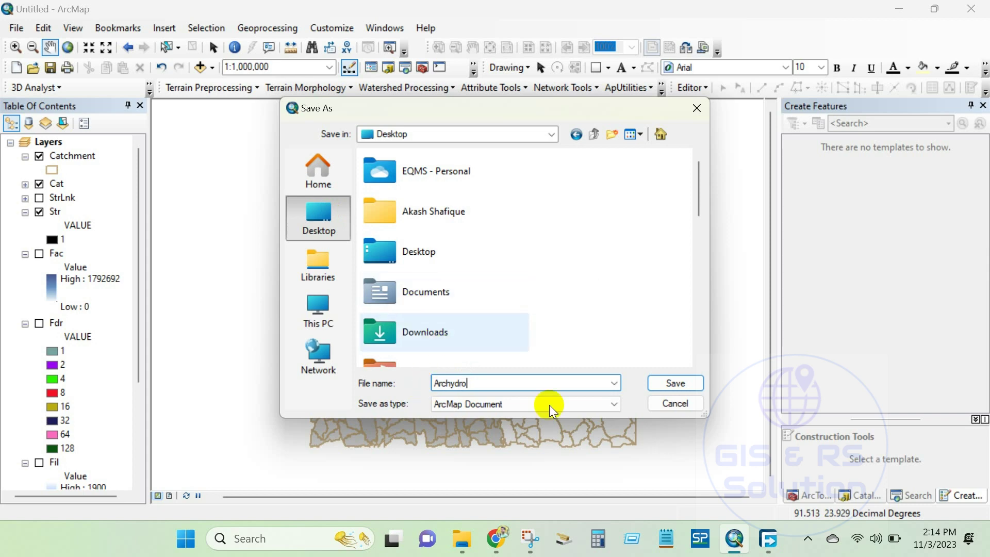
left_click(673, 382)
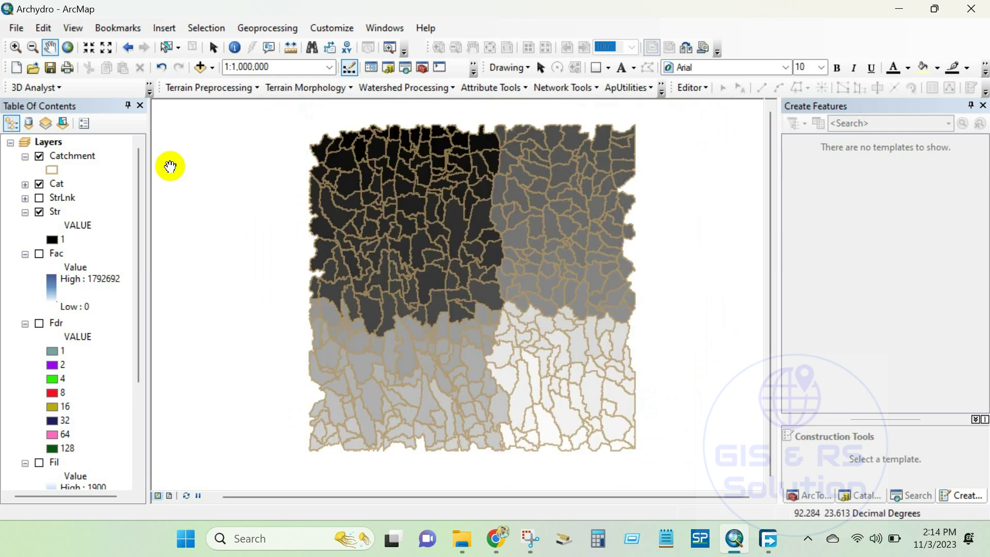
Step: Run Drainage Line Processing with StrLnk and Fdr, outputting the line layer DrainageLine
left_click(201, 90)
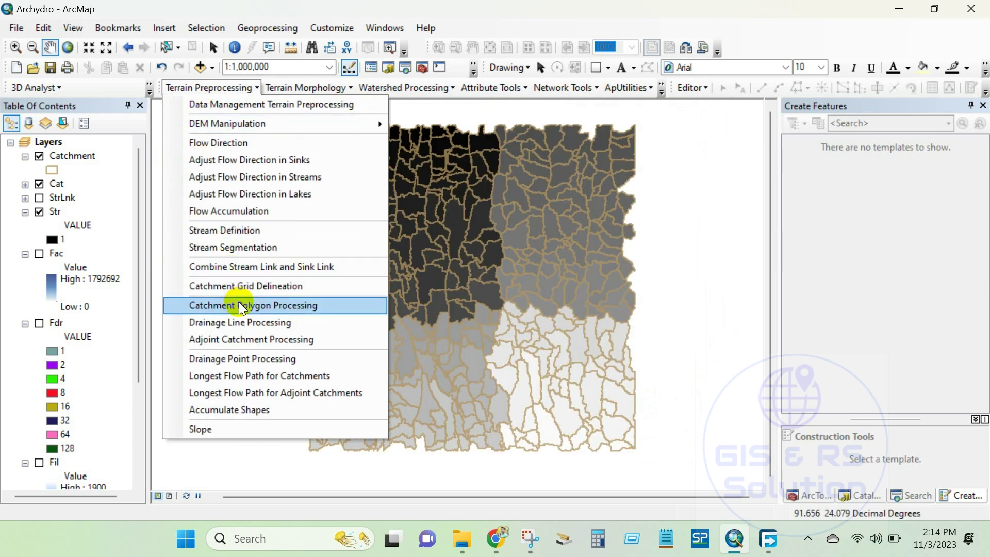
left_click(236, 322)
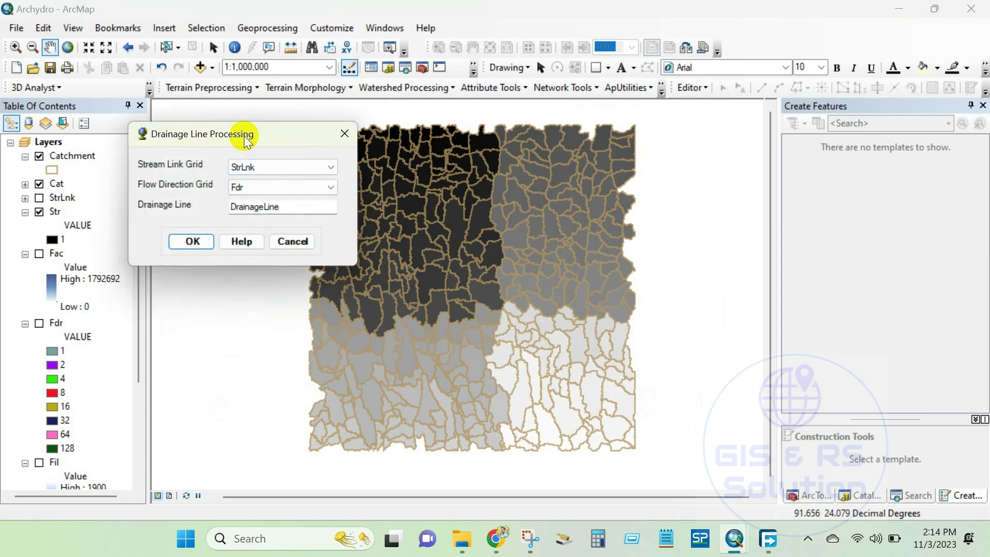
left_click(195, 240)
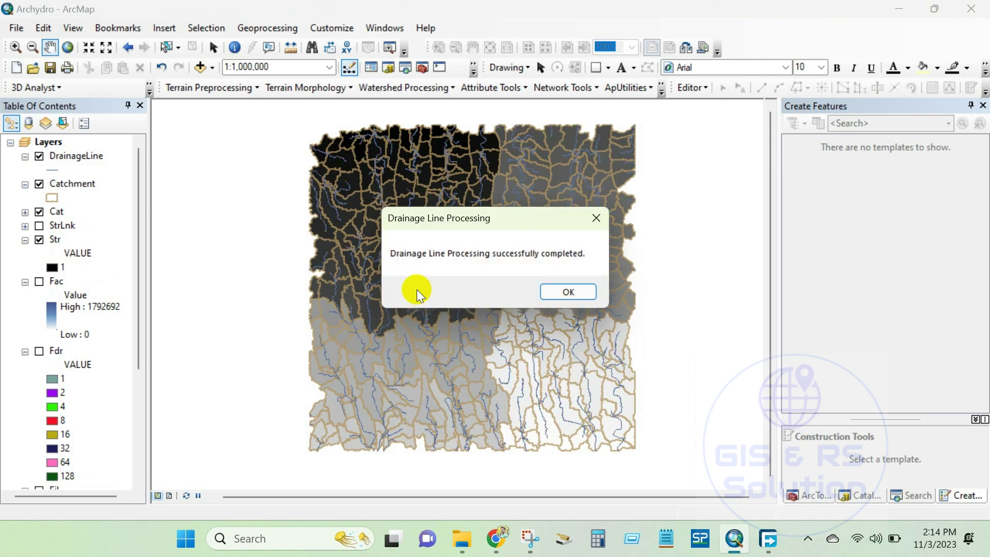
left_click(559, 292)
Step: Hide the Cat grid and display the original DEM beneath the catchment polygons and drainage lines
scroll(448, 278, "down", 3)
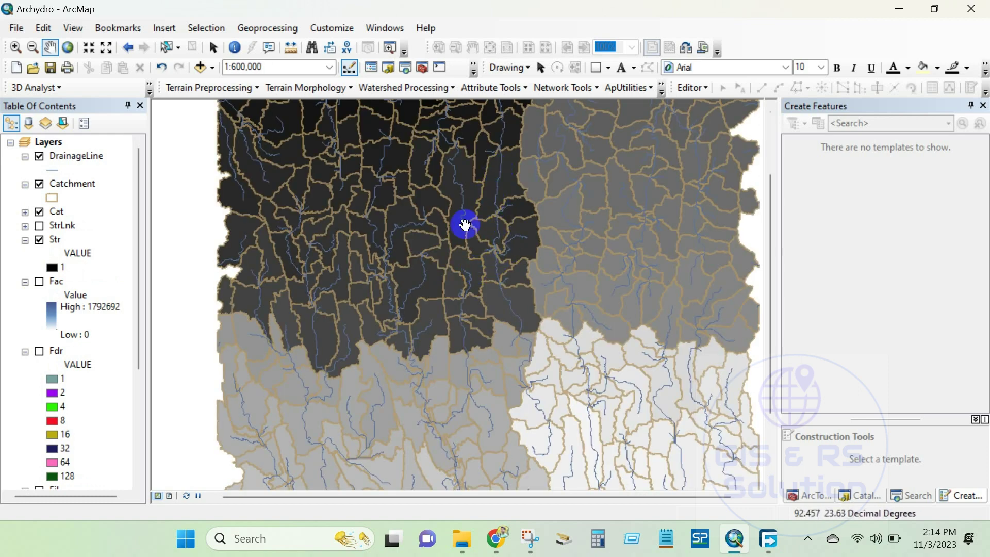
scroll(465, 225, "up", 2)
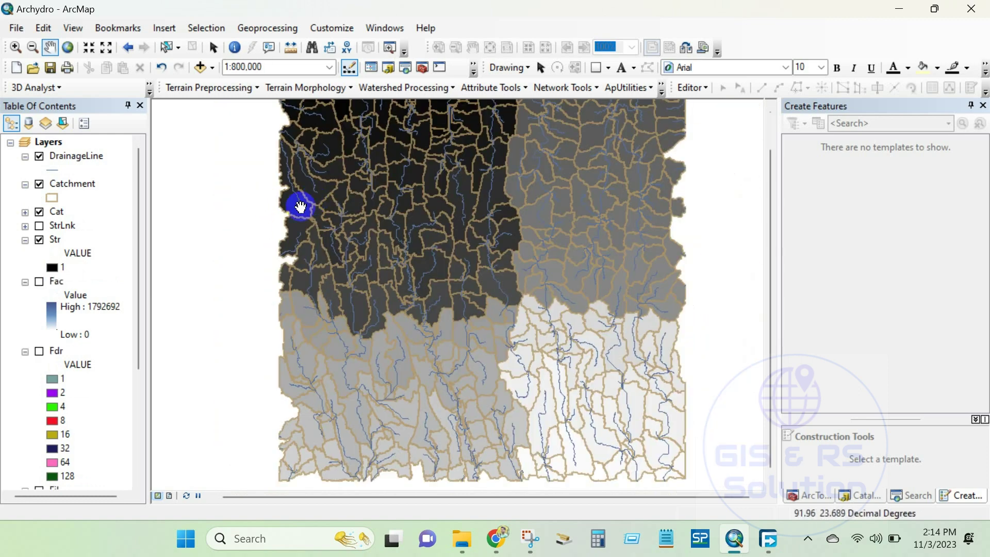
left_click(39, 211)
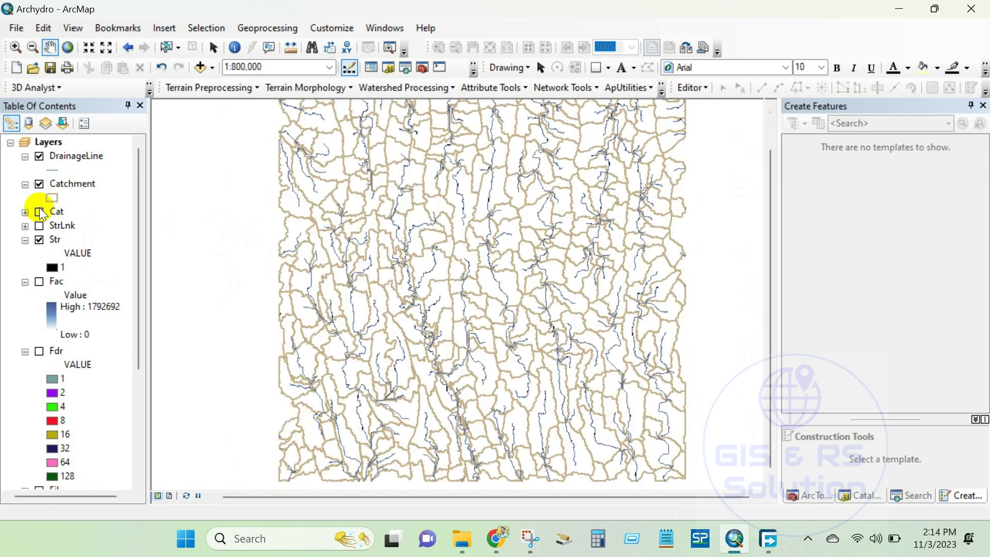
scroll(18, 387, "down", 4)
left_click(39, 393)
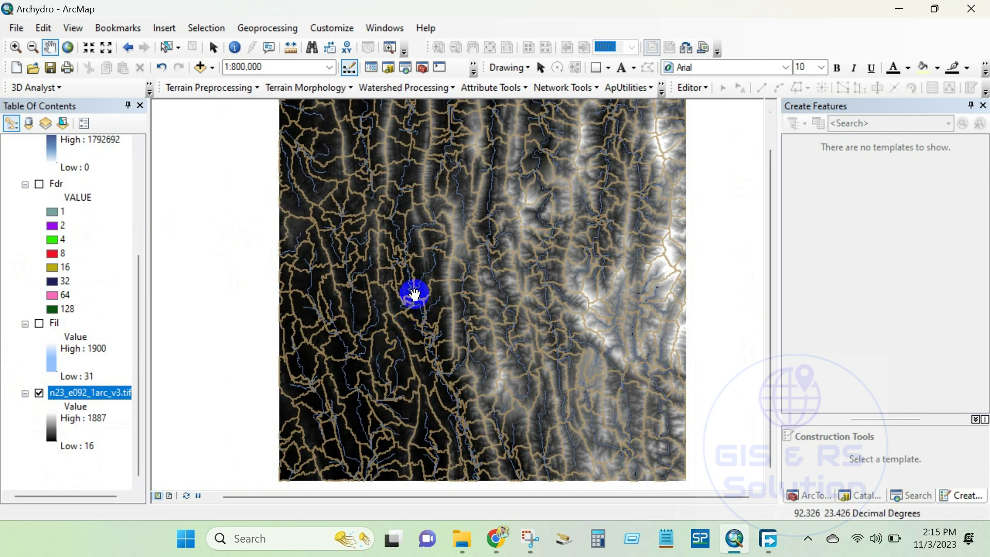
scroll(415, 294, "down", 2)
left_click_drag(456, 216, 445, 323)
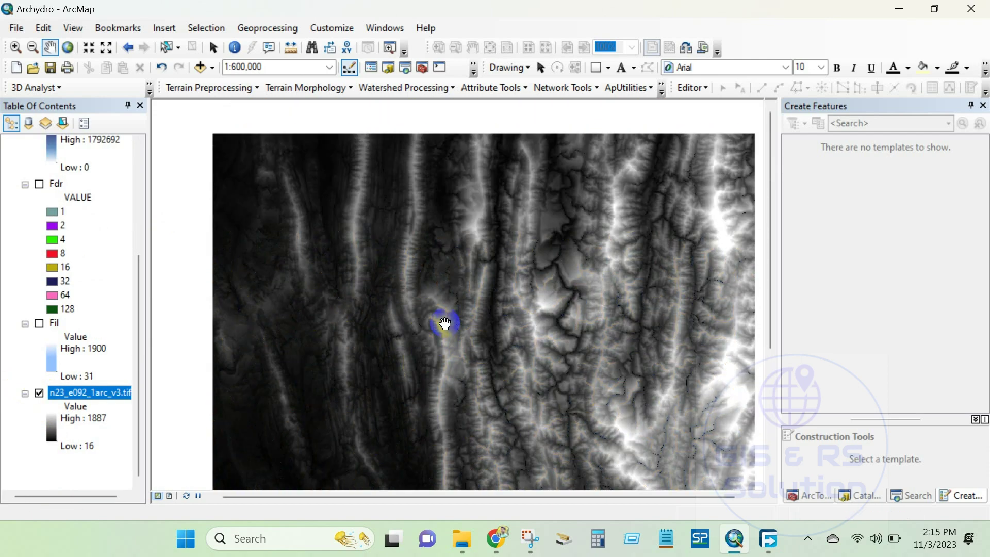
scroll(428, 311, "down", 4)
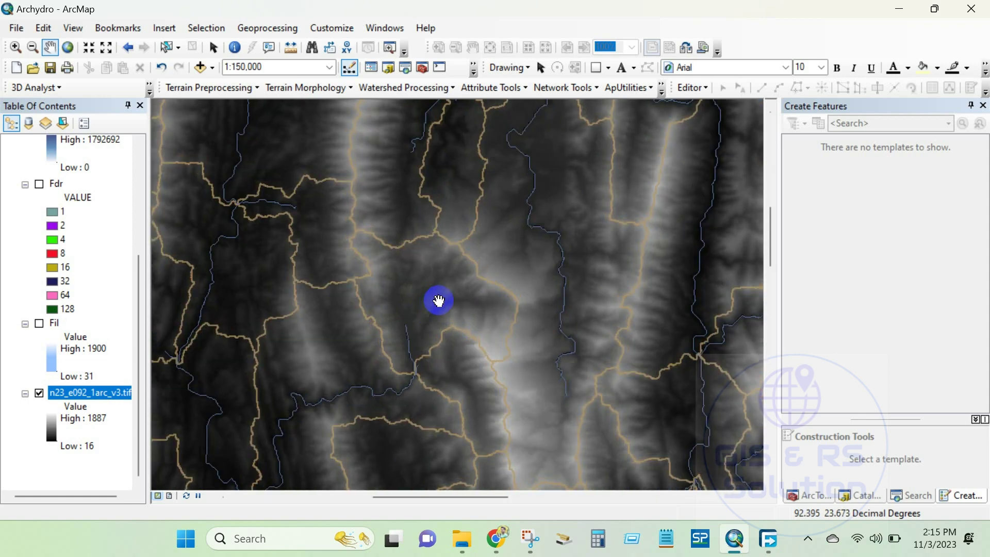
scroll(438, 300, "up", 4)
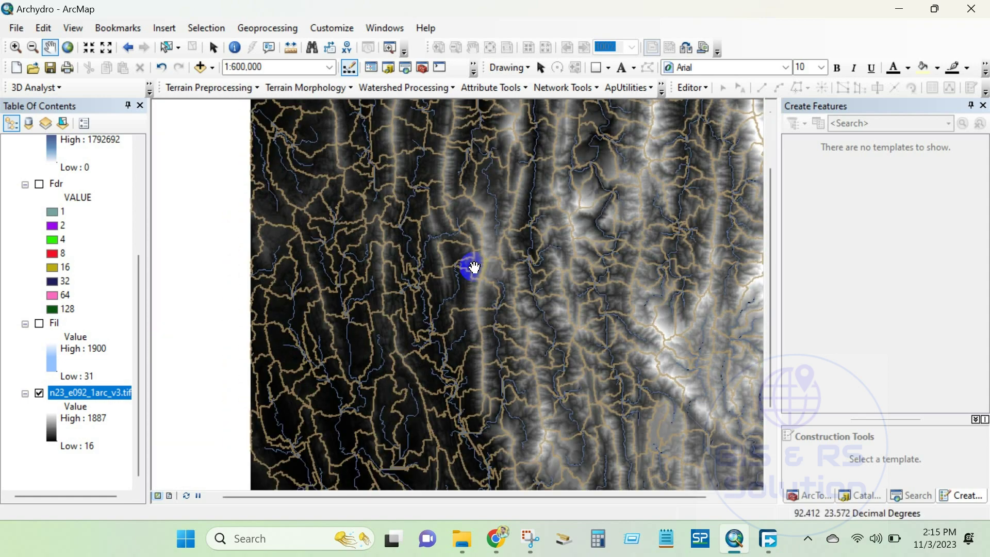
Step: Run Adjoint Catchment Processing on the Catchment layer, outputting the polygon layer AdjointCatchment
scroll(122, 277, "up", 4)
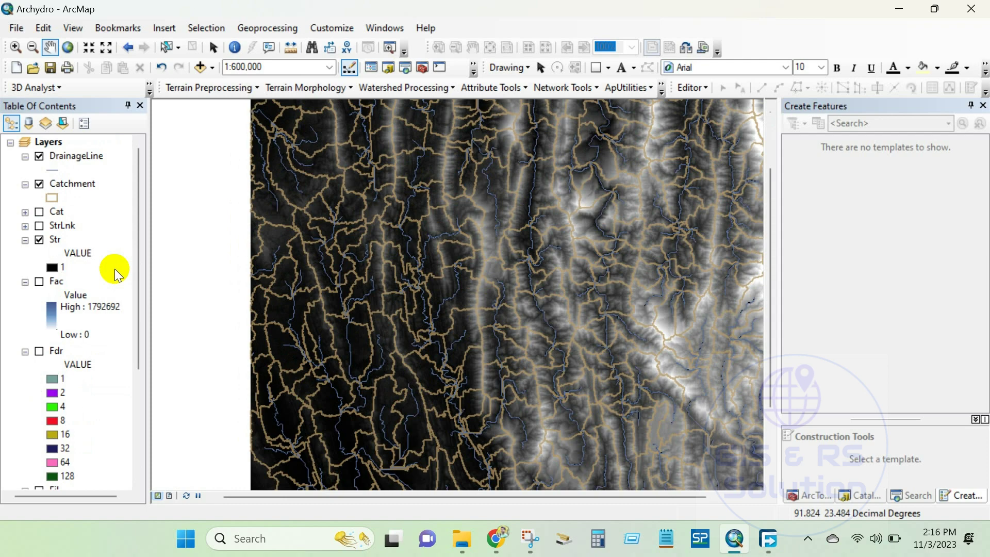
left_click(205, 87)
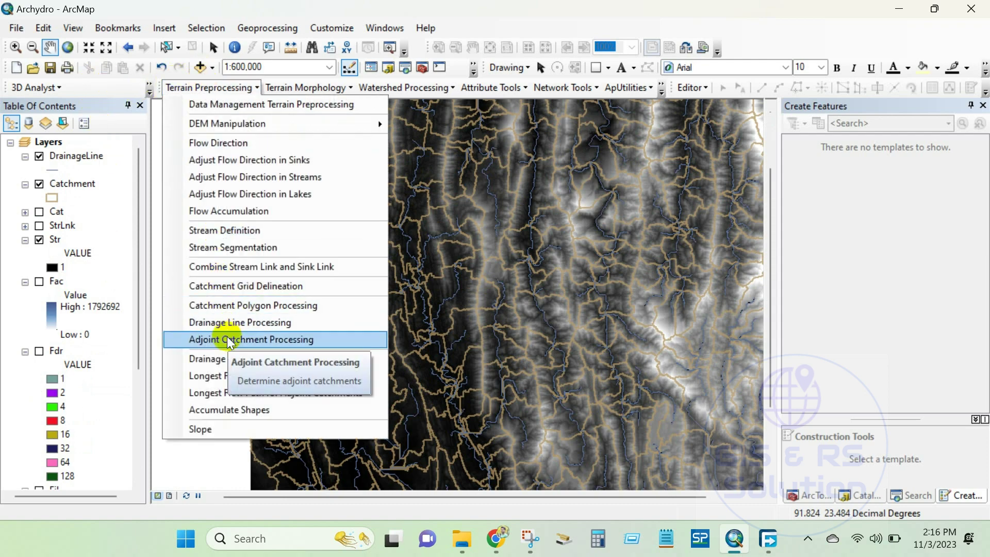
left_click(240, 344)
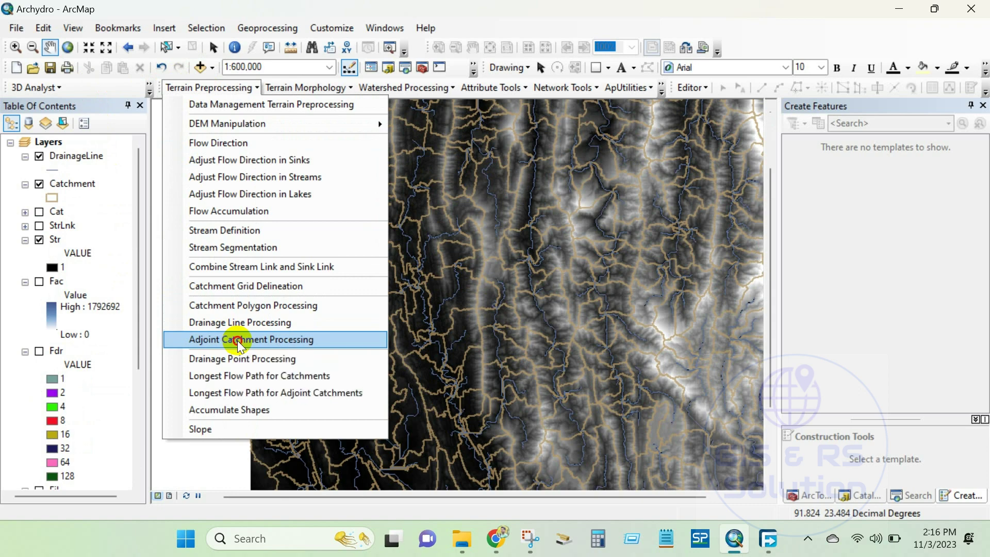
left_click_drag(130, 31, 522, 191)
left_click(473, 299)
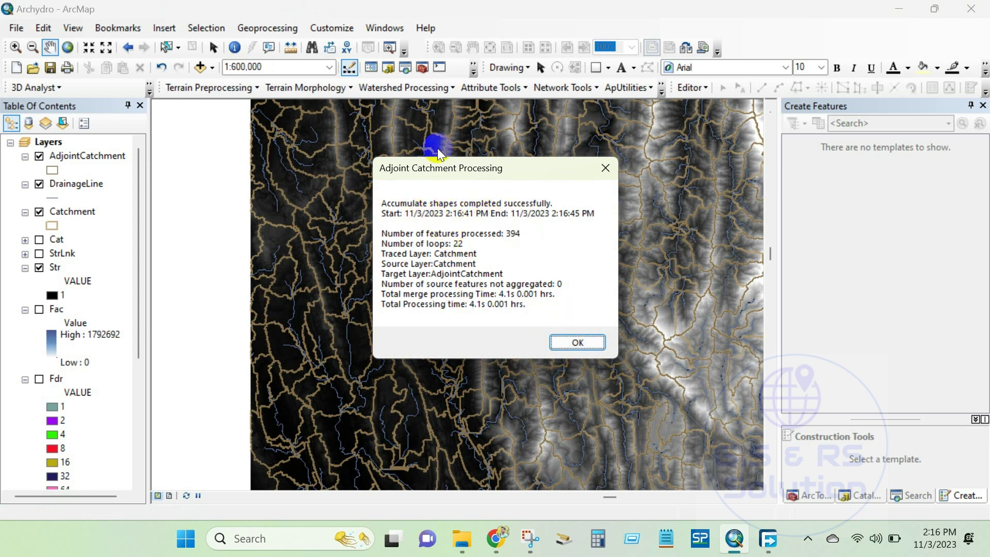
left_click(572, 345)
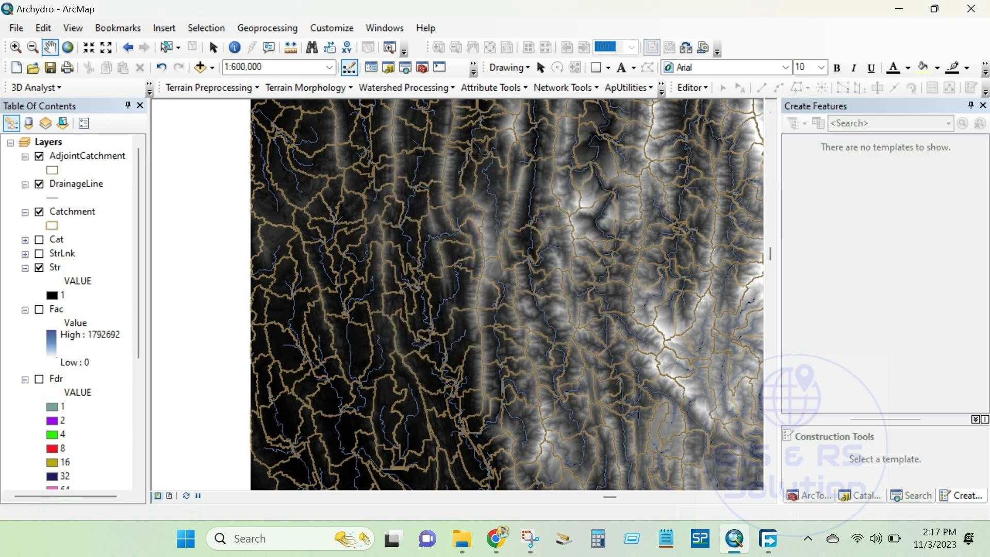
Step: Set the AdjointCatchment outline colour to orange and hide the drainage lines to compare its boundaries with the Catchment polygons
left_click(52, 171)
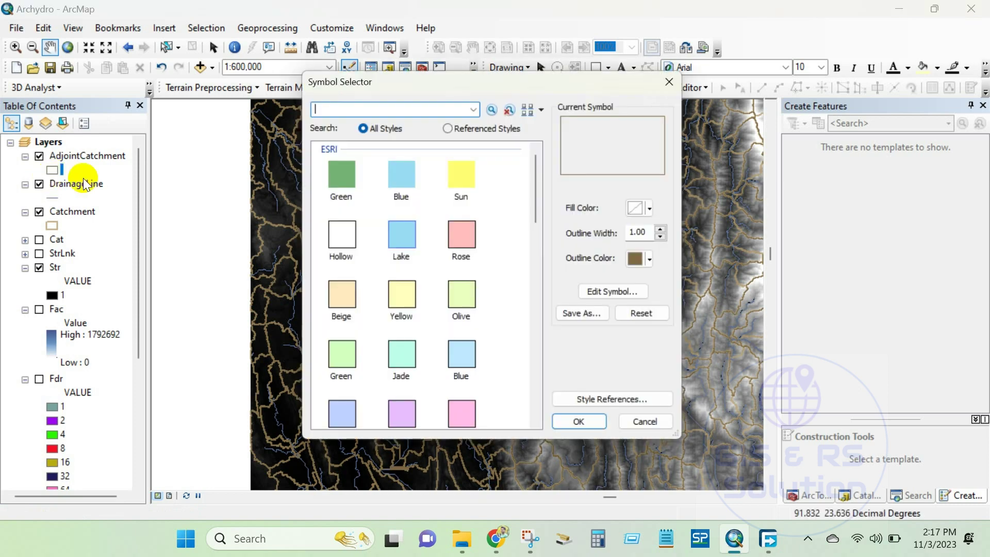
left_click(659, 262)
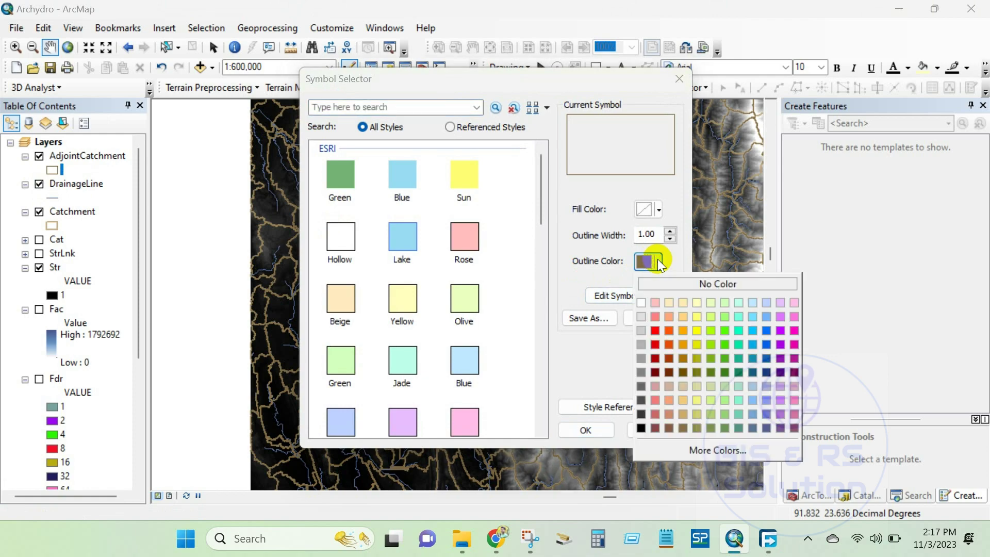
left_click(668, 330)
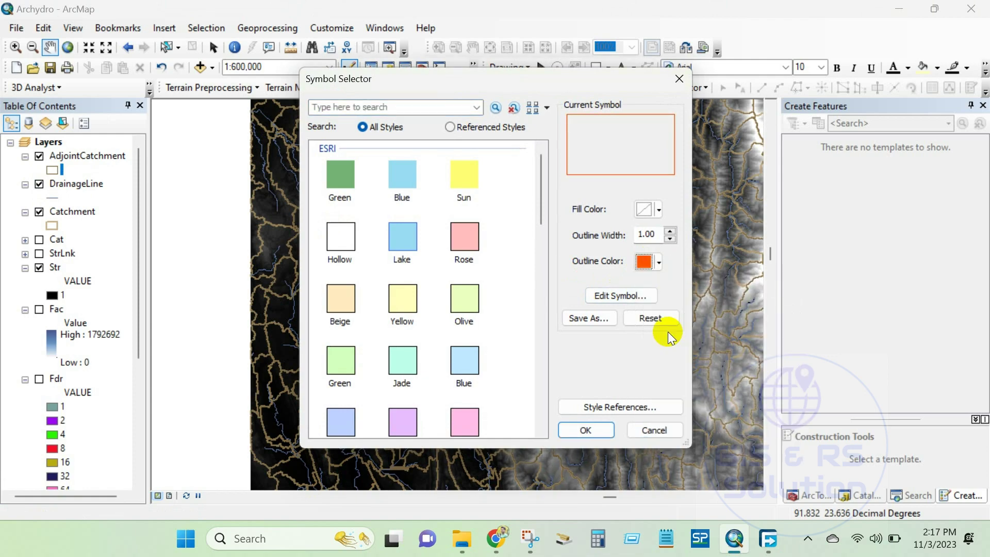
left_click(588, 428)
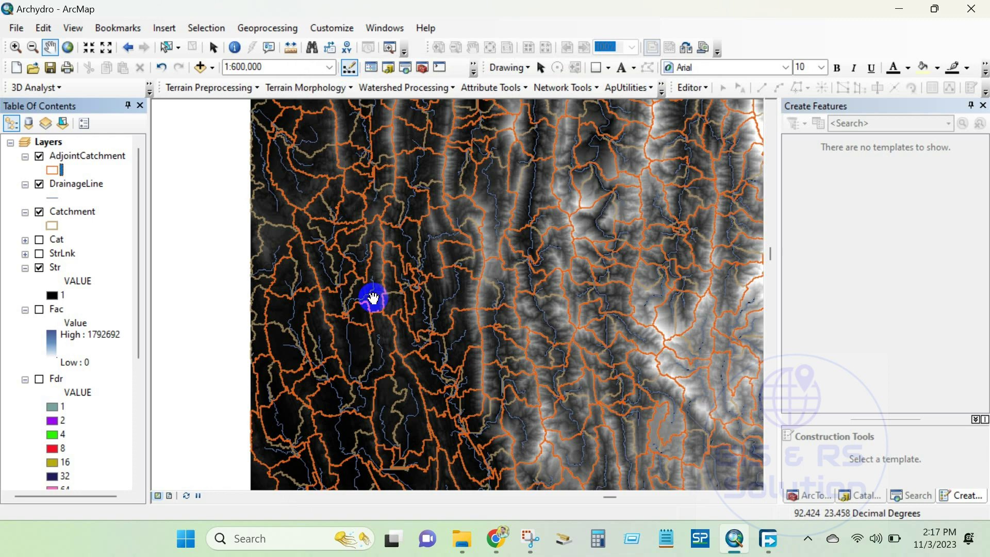
left_click(39, 184)
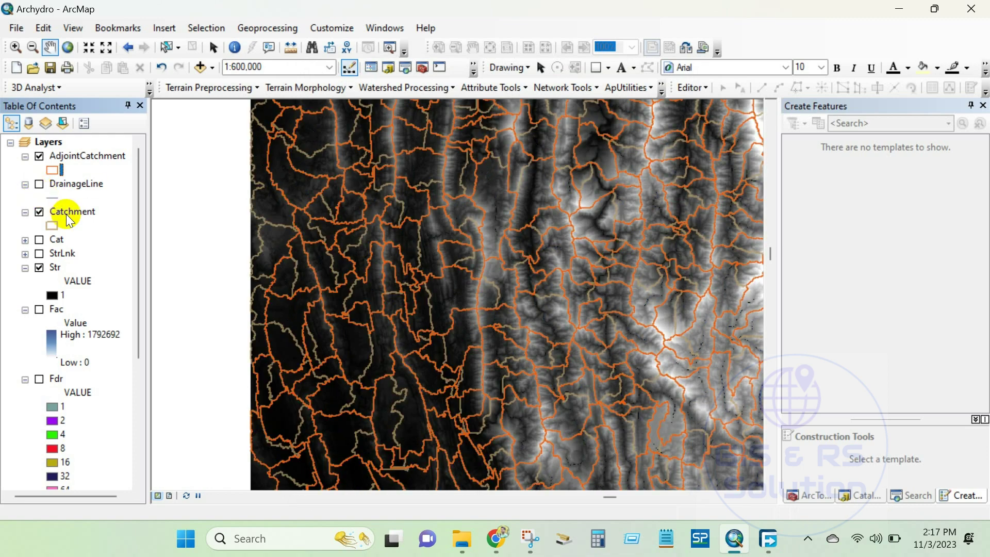
scroll(464, 308, "up", 1)
scroll(464, 307, "down", 1)
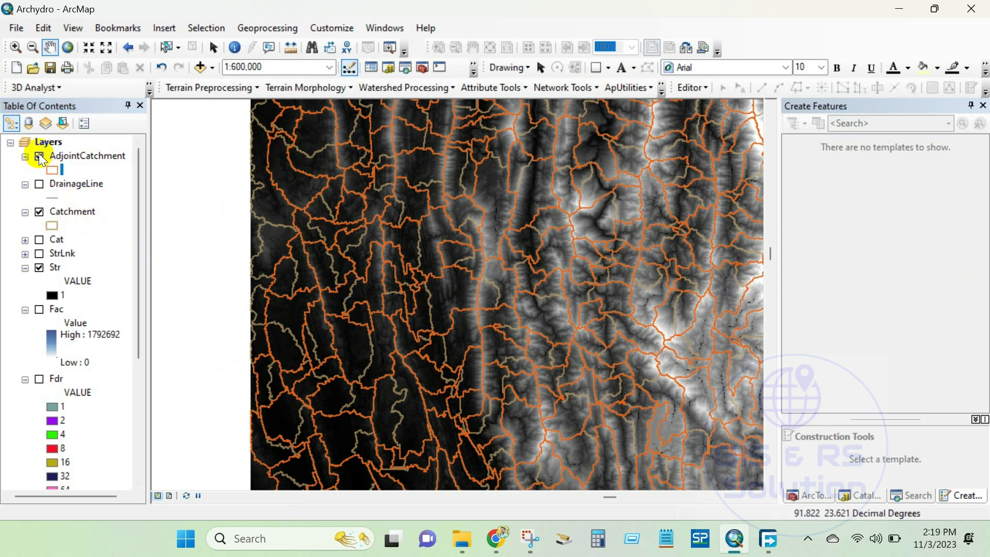
Step: Hide AdjointCatchment, Catchment and the original DEM, and display DrainageLine over the Fil grid
left_click(39, 156)
left_click(39, 211)
left_click(39, 184)
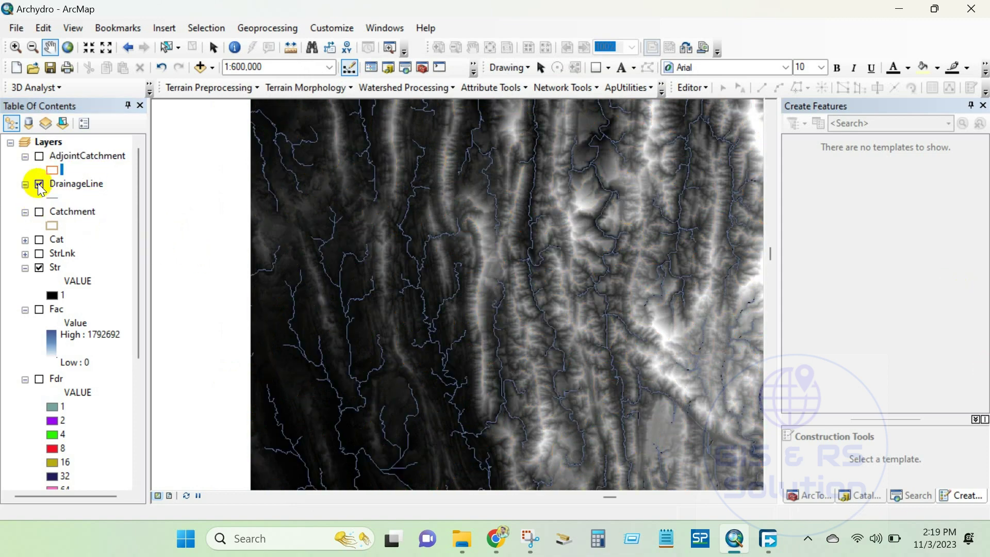
scroll(46, 309, "down", 3)
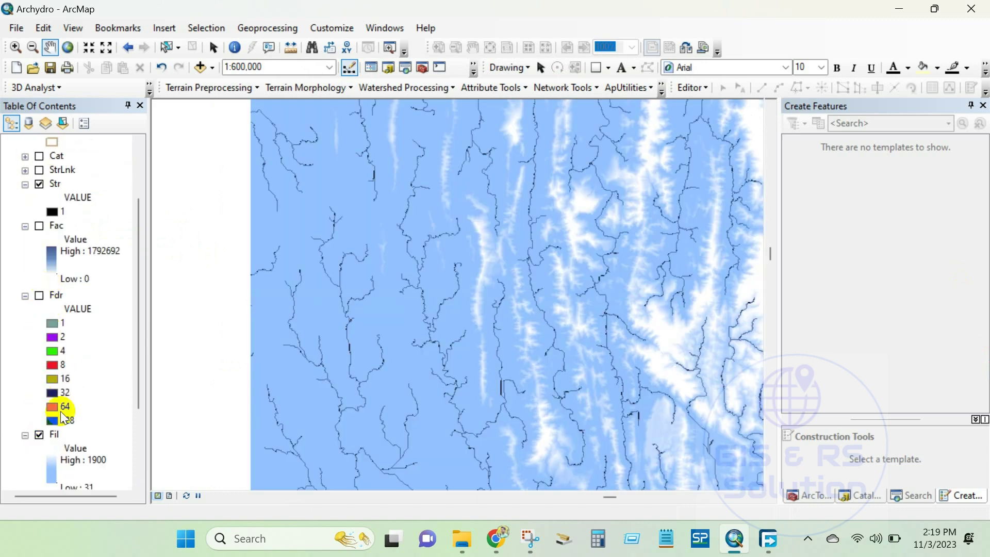
scroll(61, 410, "down", 4)
left_click(39, 393)
scroll(379, 359, "down", 1)
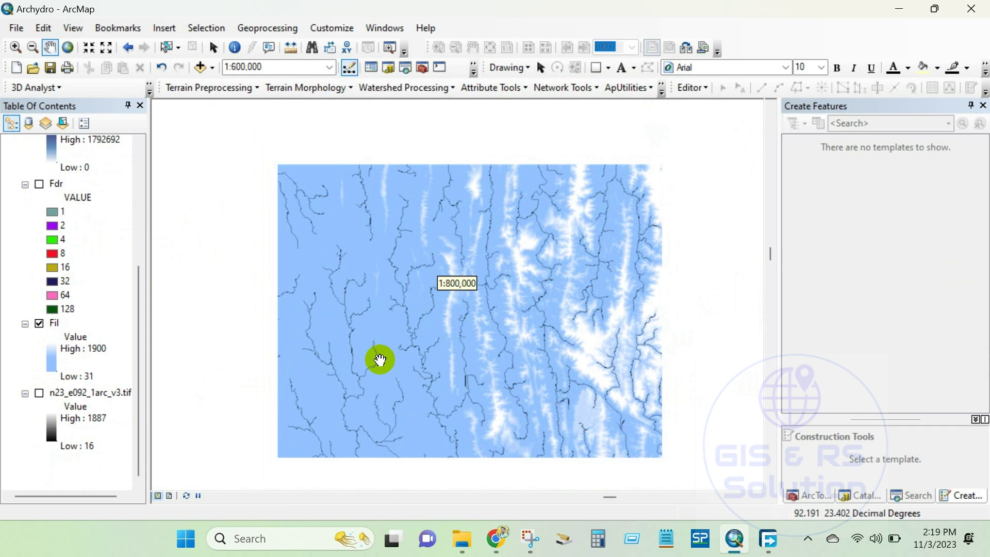
scroll(397, 338, "down", 1)
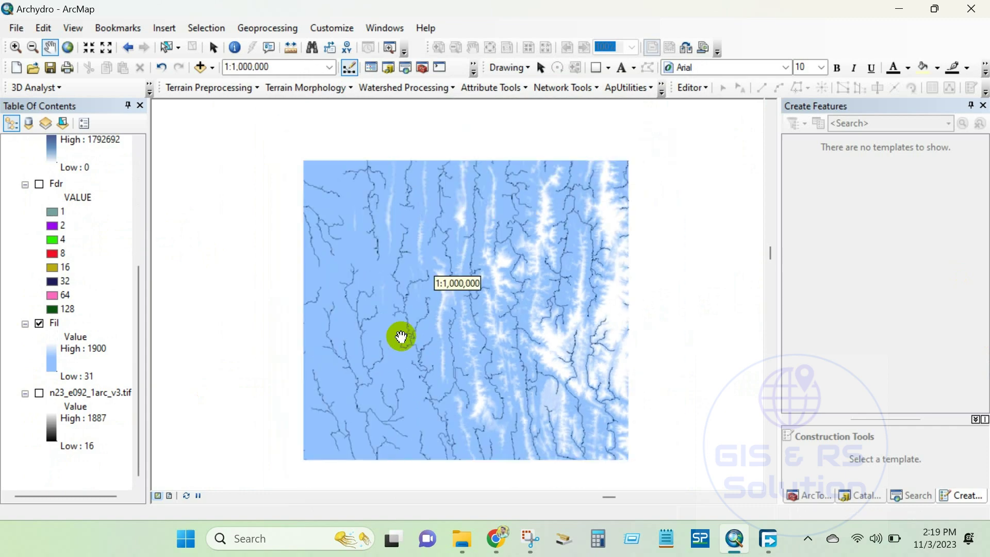
scroll(418, 335, "up", 3)
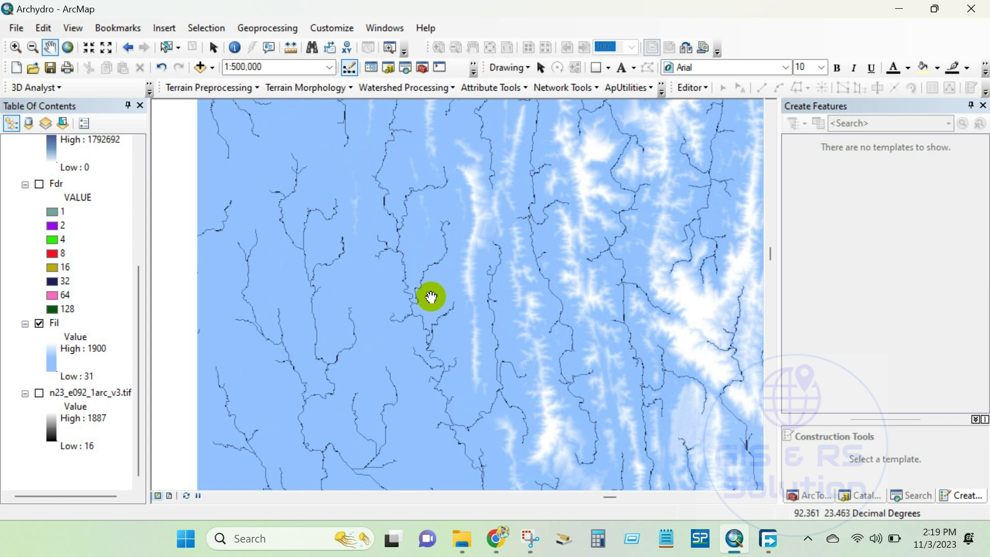
Step: Move the Editor toolbar up to another toolbar row so the hidden Arc Hydro tools have room
left_click(662, 92)
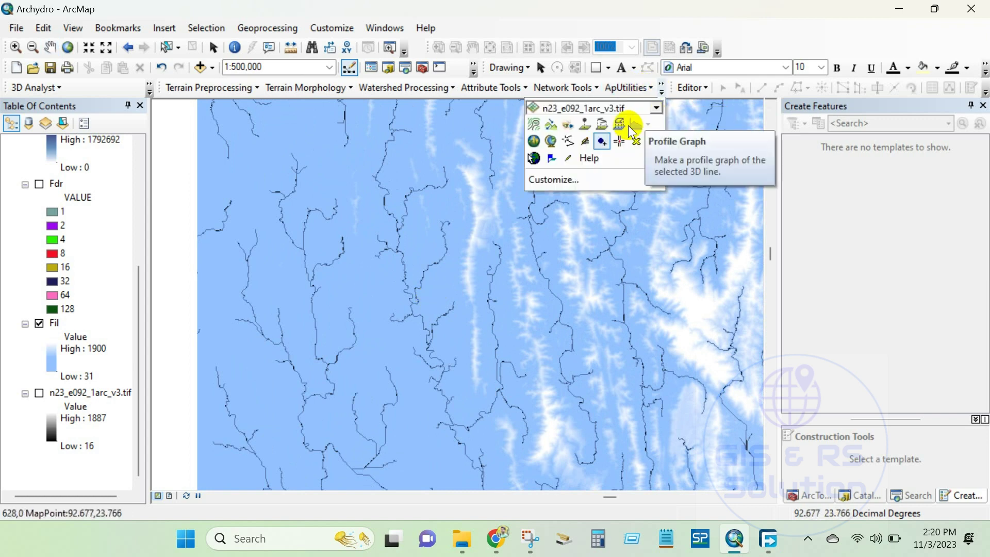
left_click(747, 153)
left_click_drag(672, 88, 728, 40)
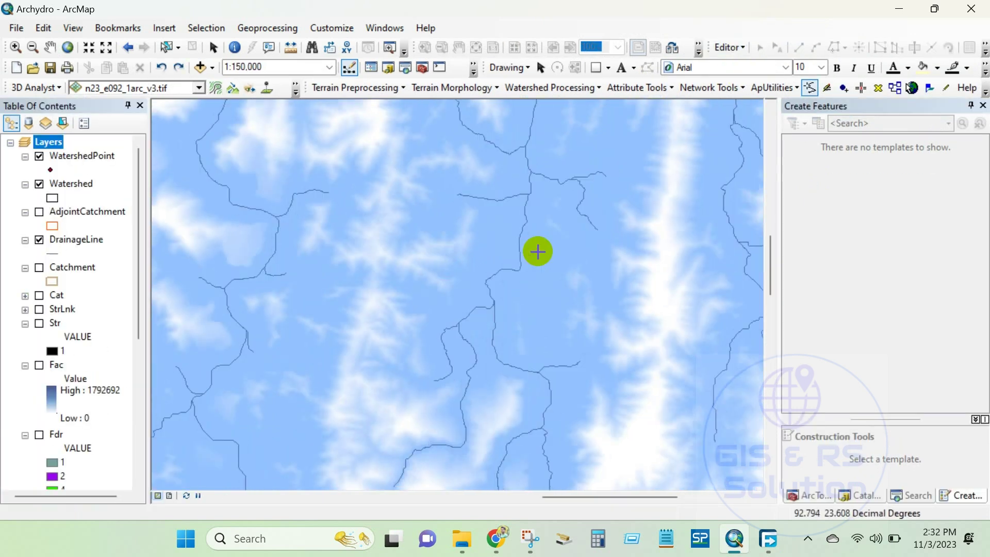
Step: Configure Point Delineation with Fdr, StrLnk, snap grid Str, Catchment, AdjointCatchment and Null sink inputs, outputting Watershed and WatershedPoint
scroll(519, 270, "up", 3)
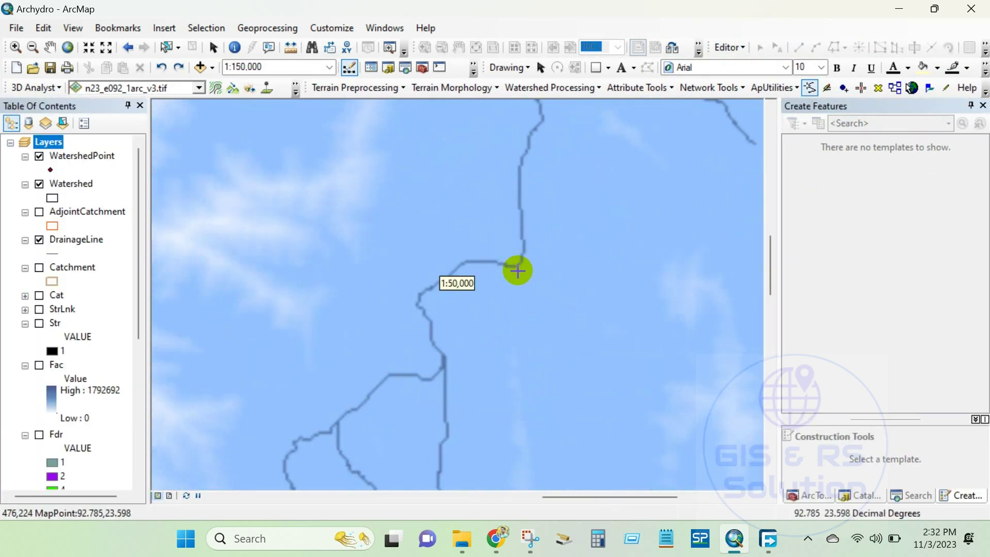
scroll(518, 270, "up", 2)
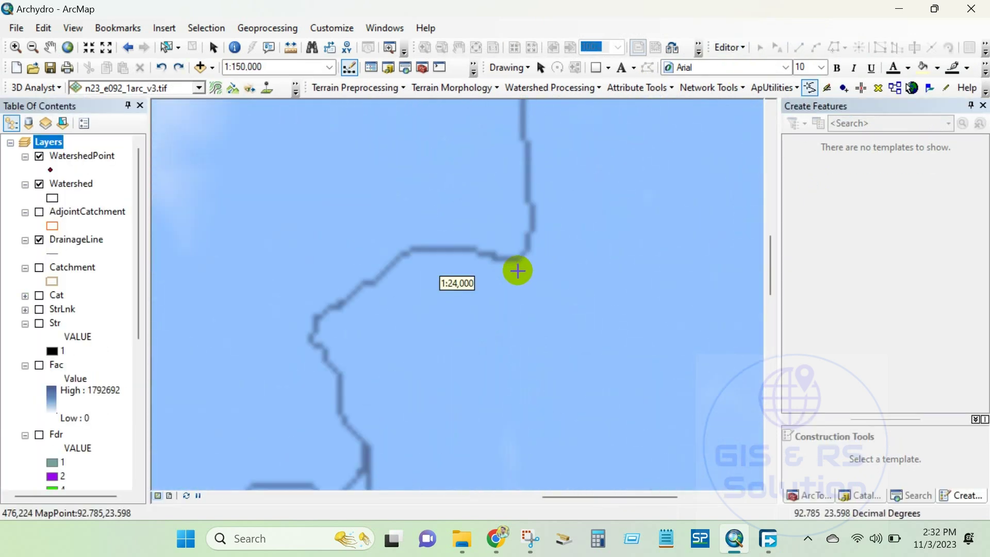
left_click(845, 91)
left_click(521, 248)
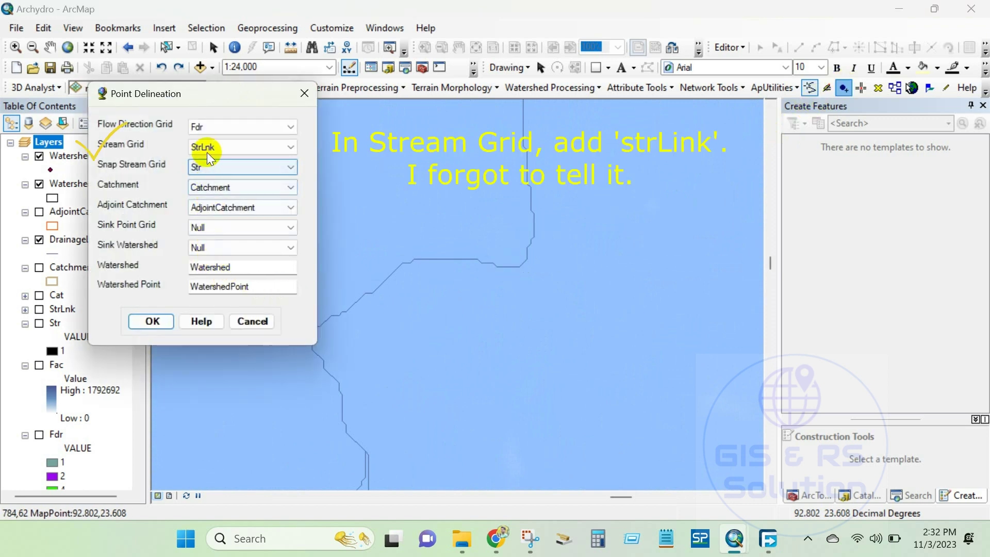
left_click(143, 320)
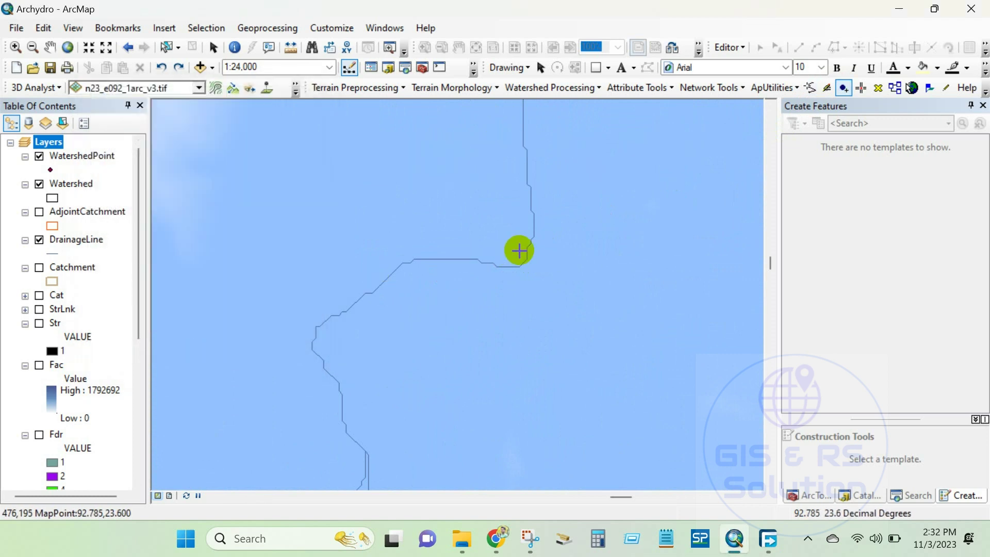
Step: Delineate a watershed from an outlet point at the drainage line's bend and save it as Watershed 2 with a description starting with WS
scroll(519, 251, "up", 3)
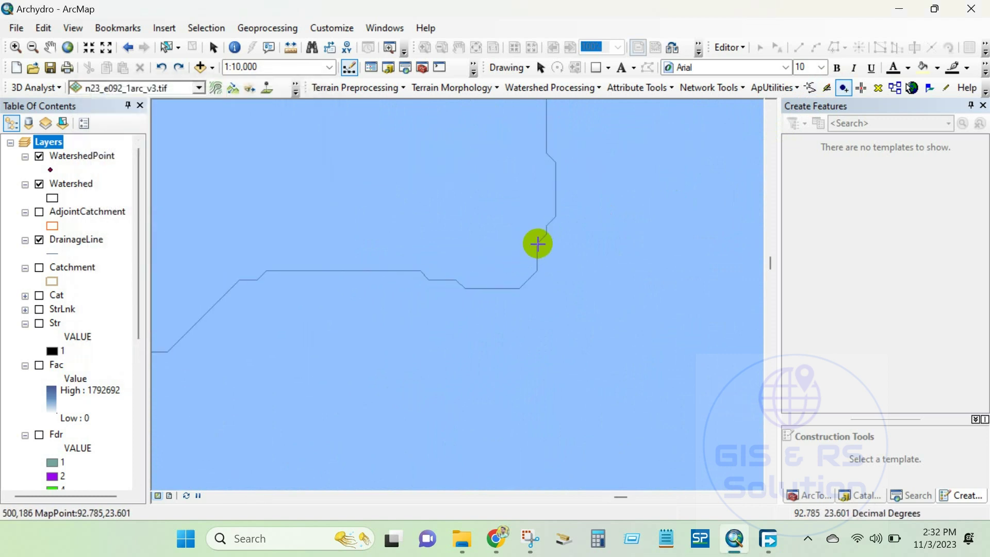
left_click(519, 264)
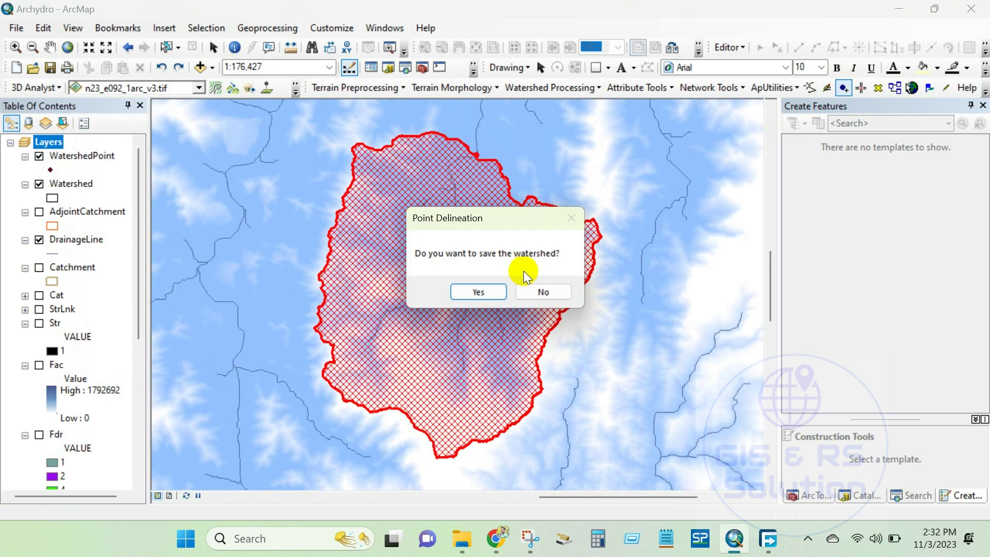
left_click(474, 292)
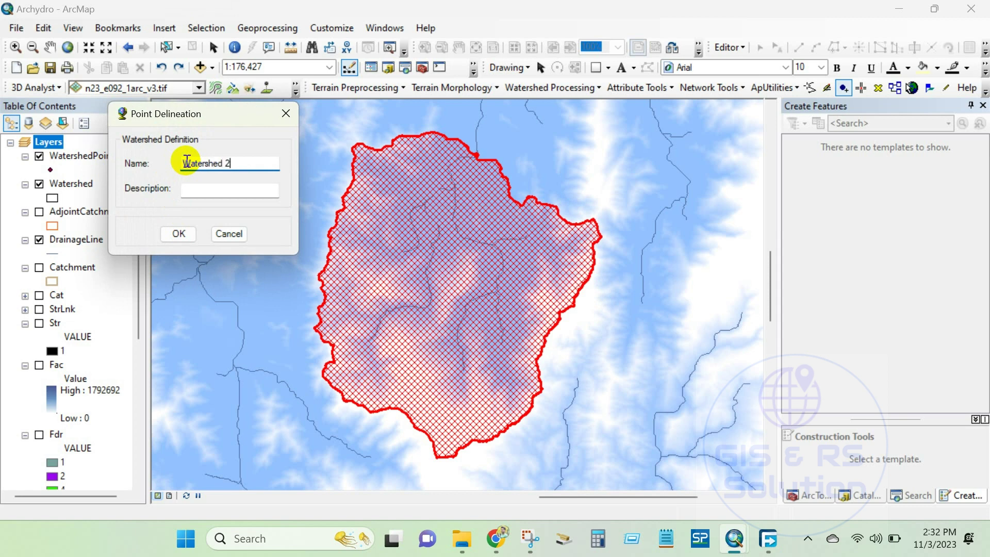
left_click(216, 188)
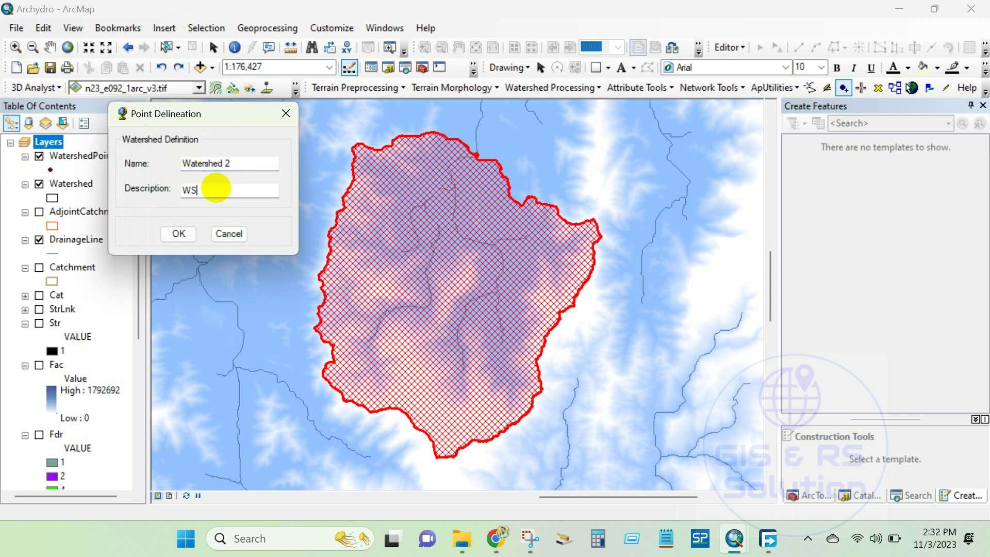
left_click(181, 234)
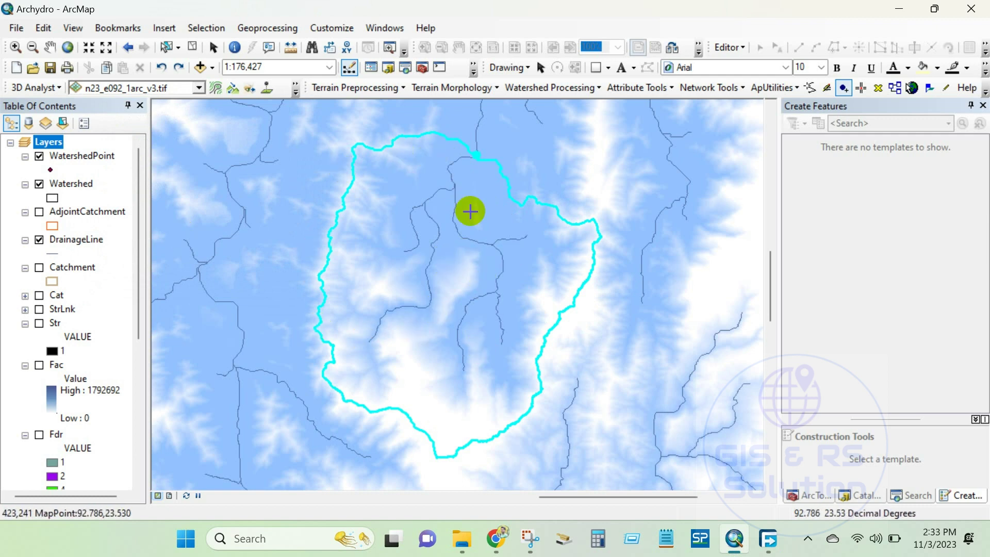
Step: Clip the DrainageLine features to the Watershed polygon, keeping the default output feature class DrainageLine_Clip1
left_click(260, 28)
left_click(266, 62)
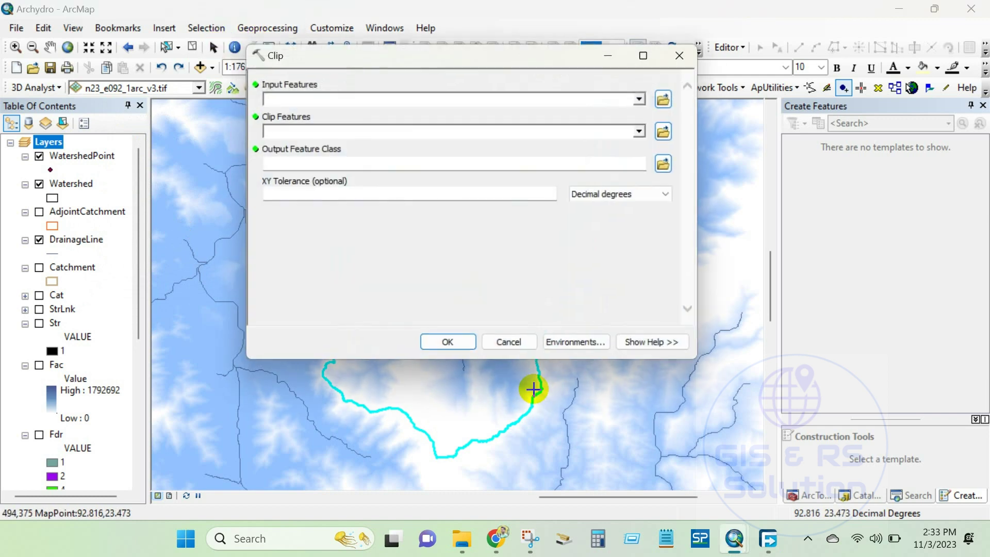
left_click(642, 99)
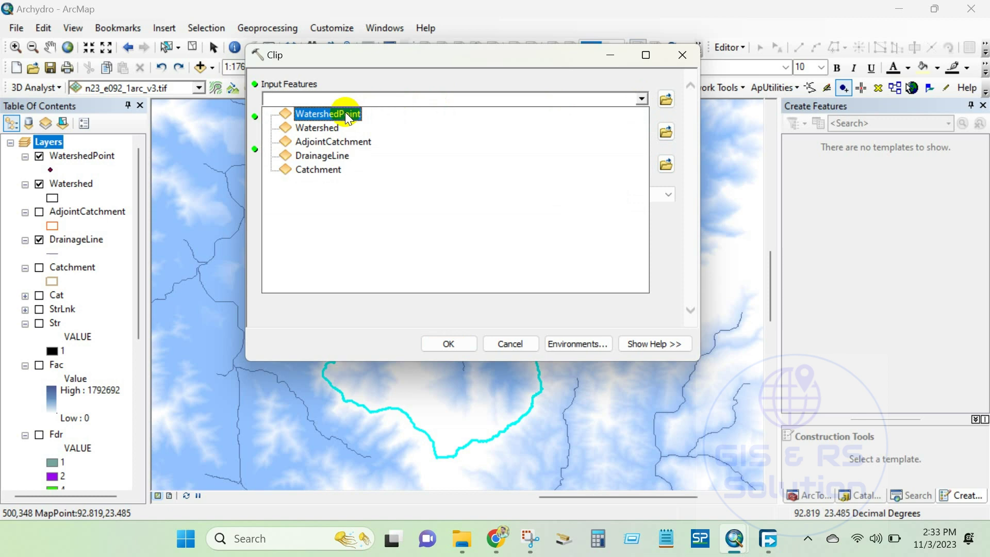
left_click(330, 155)
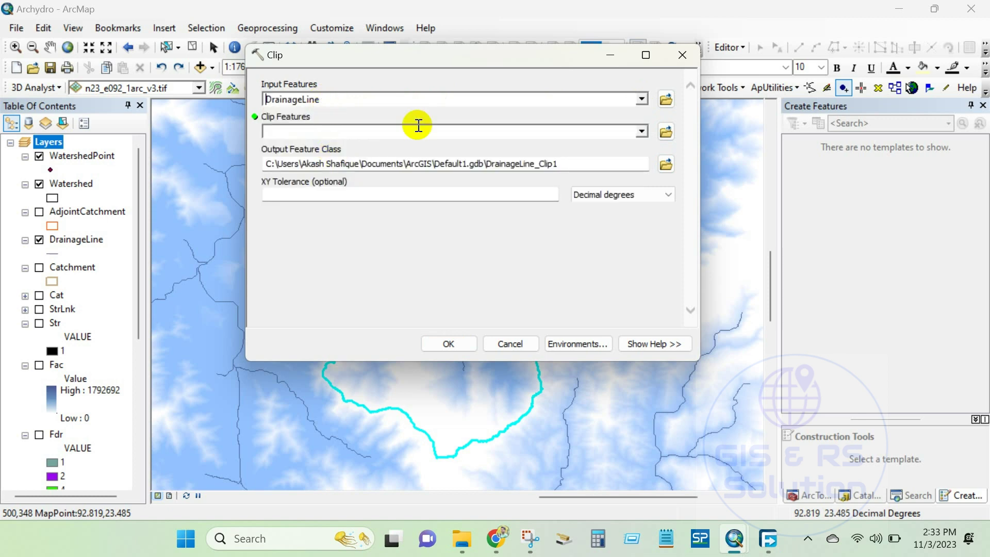
left_click(640, 132)
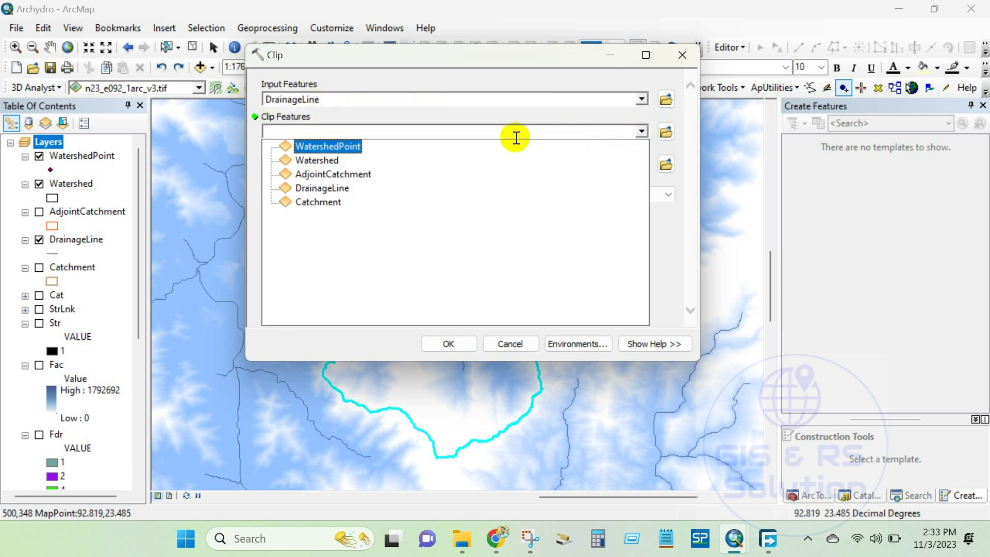
left_click(326, 164)
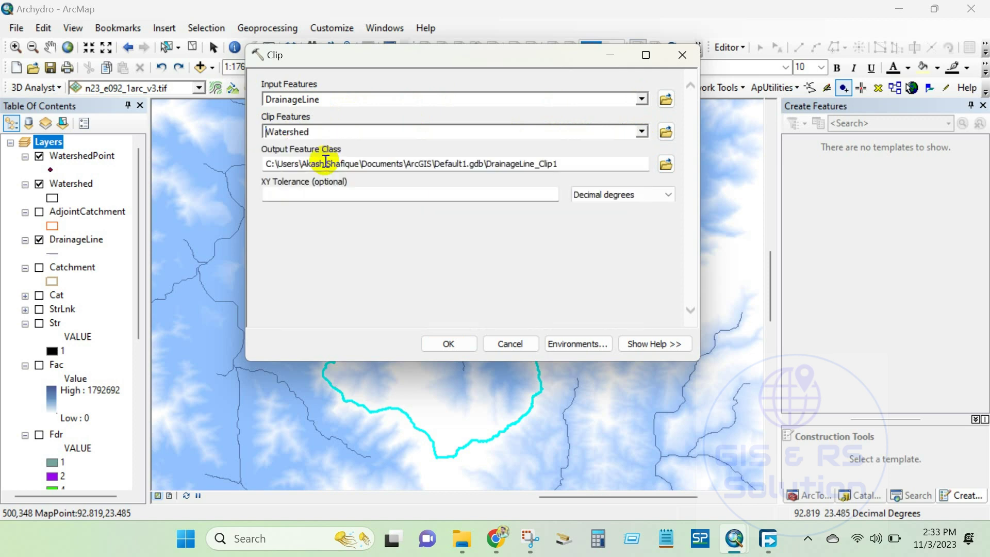
left_click(443, 342)
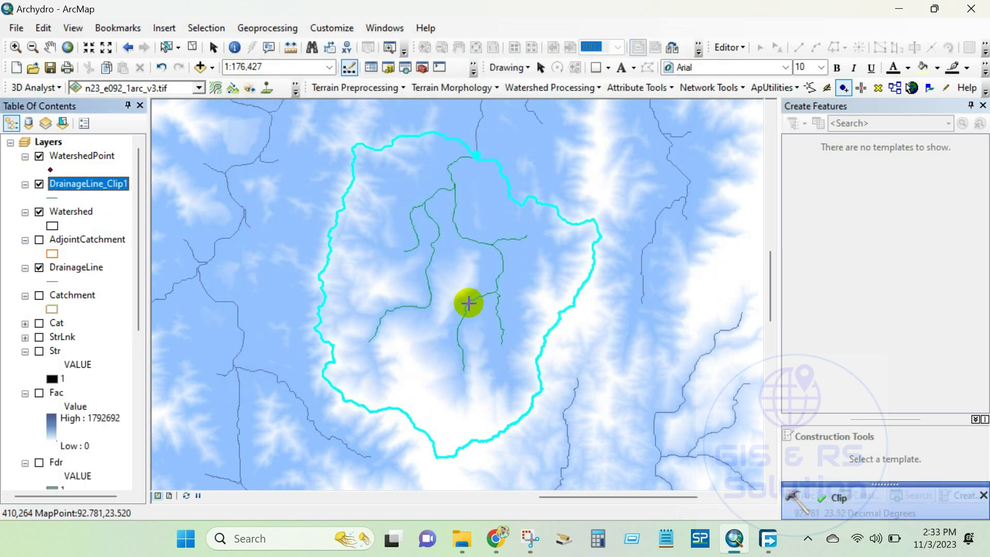
Step: Hide WatershedPoint, DrainageLine and the Fil grid, and display the original n23_e092_1arc_v3.tif DEM beneath the watershed
left_click(39, 156)
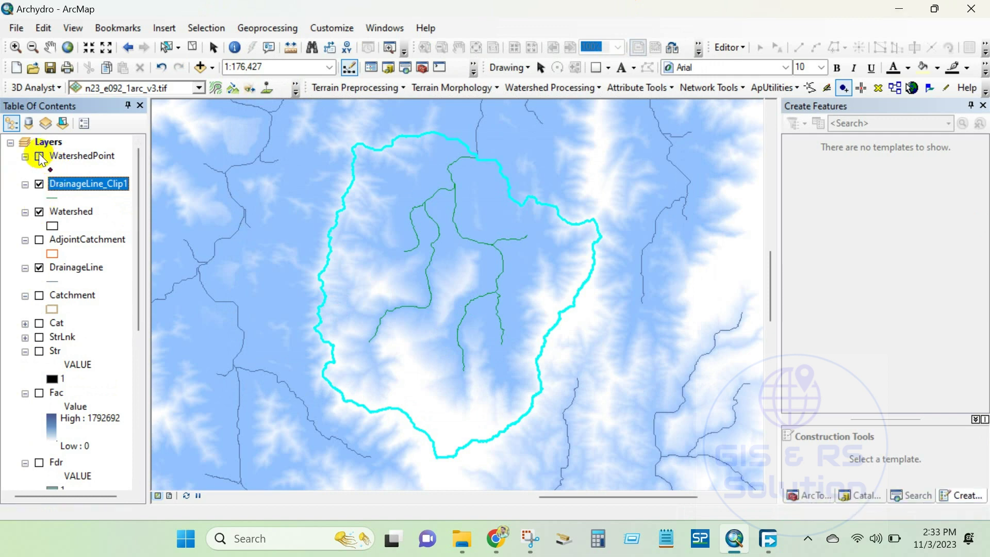
left_click(40, 268)
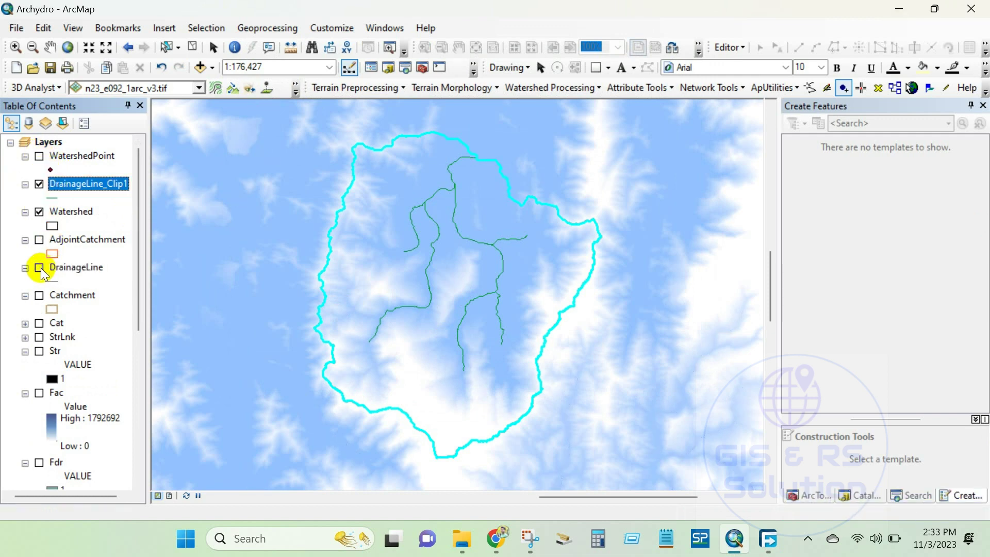
scroll(41, 387, "down", 5)
scroll(46, 394, "down", 3)
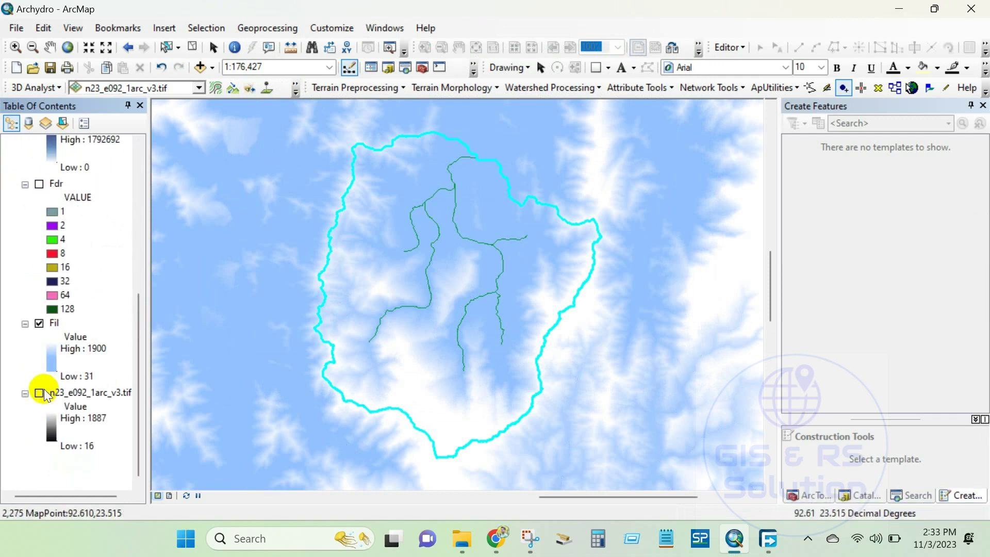
left_click(39, 325)
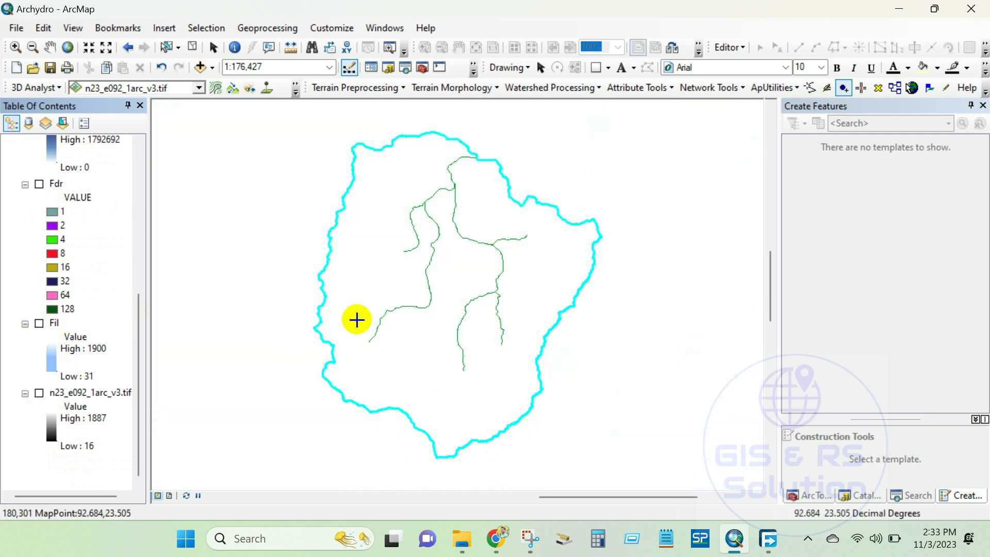
left_click(40, 393)
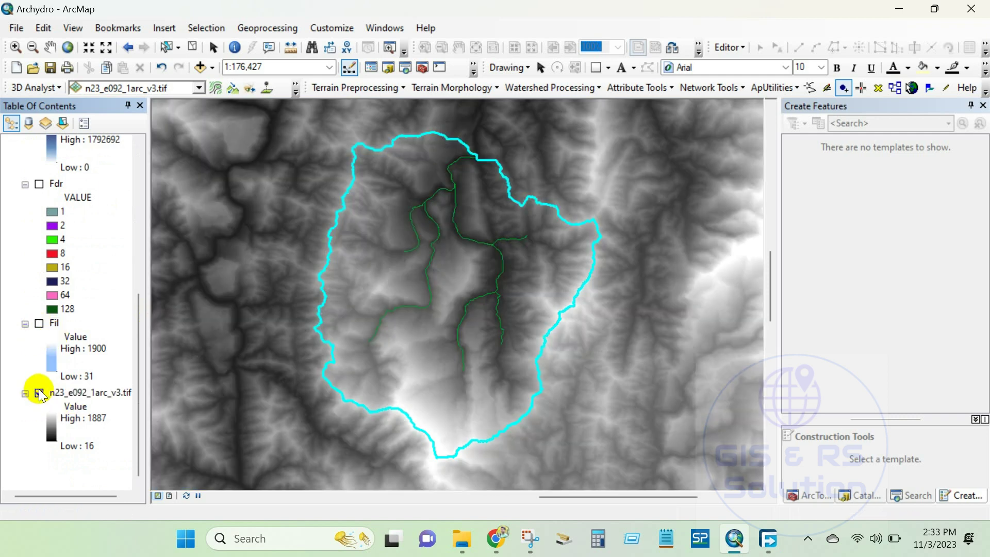
Step: Symbolize the DrainageLine_Clip1 layer with the predefined River line style
scroll(93, 260, "up", 9)
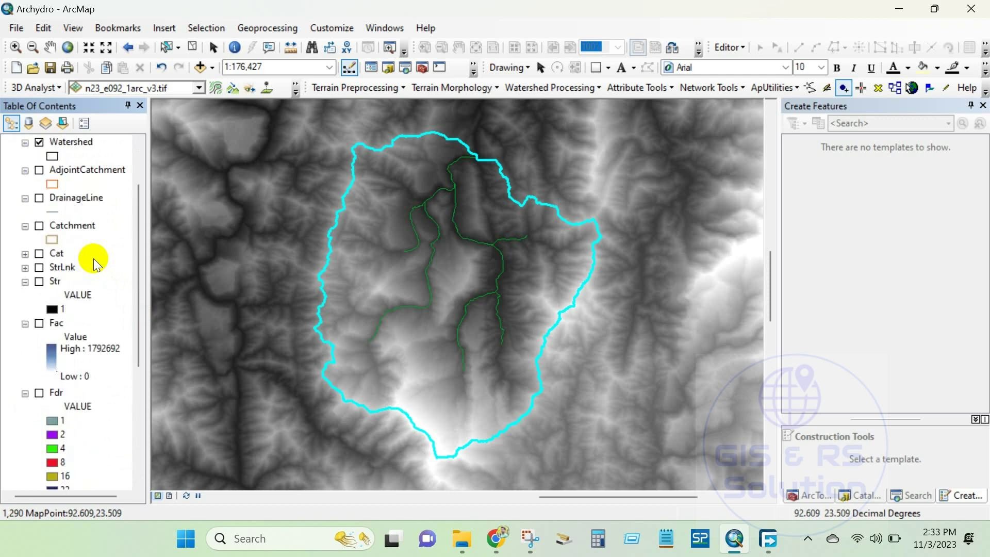
scroll(94, 260, "up", 3)
left_click(58, 197)
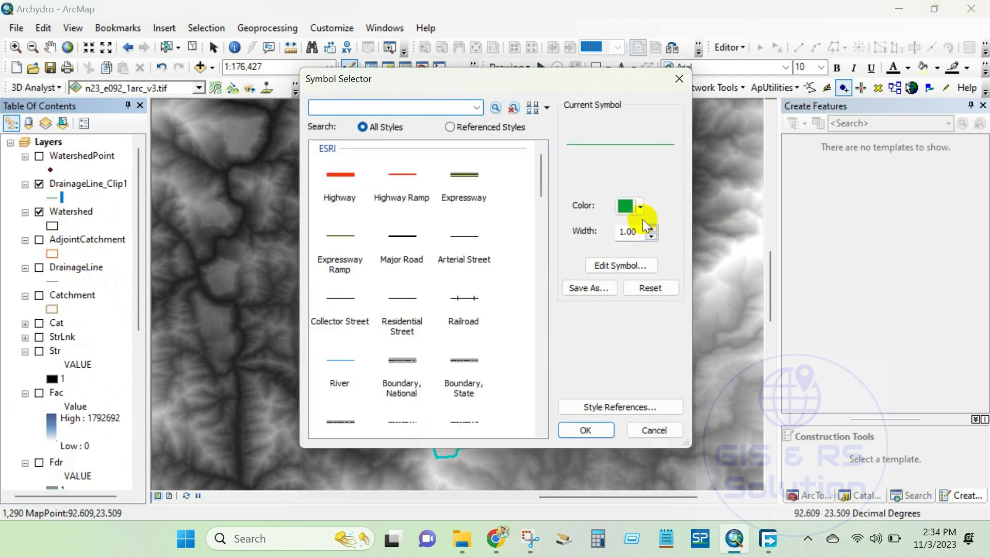
left_click(642, 205)
left_click(637, 208)
left_click(342, 358)
left_click(577, 428)
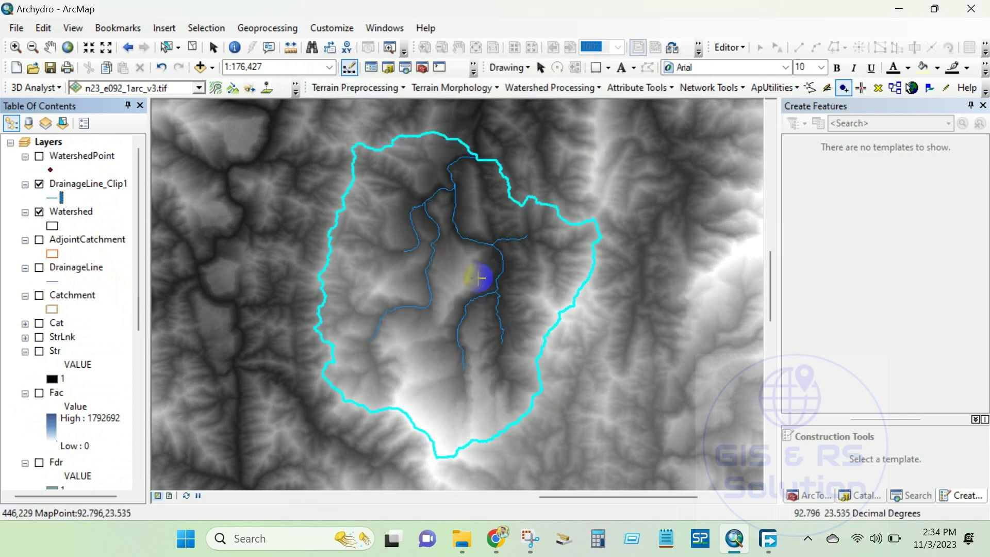
Step: Apply a red-yellow-green color ramp to the n23_e092_1arc_v3.tif DEM, with red for low and green for high elevations
scroll(21, 397, "down", 7)
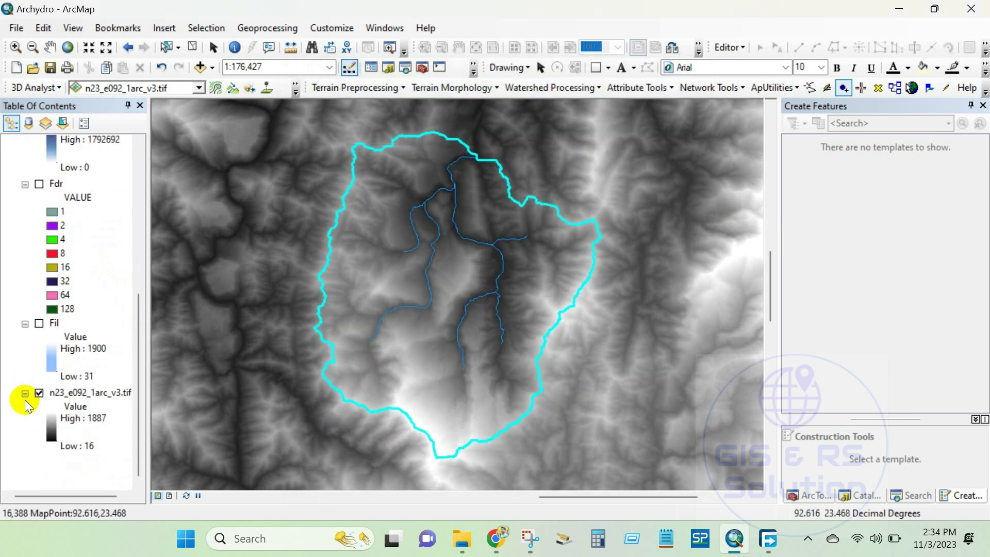
left_click(52, 425)
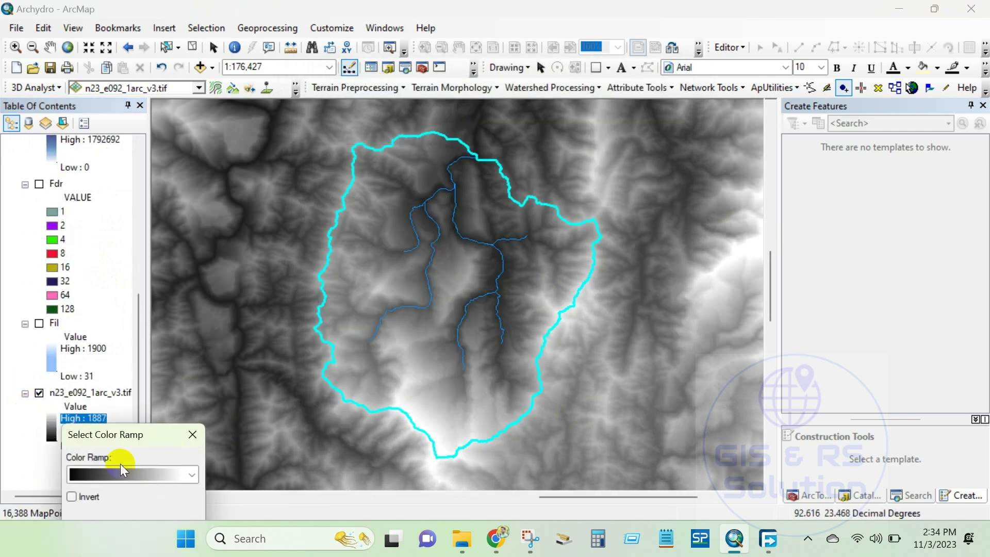
left_click(386, 252)
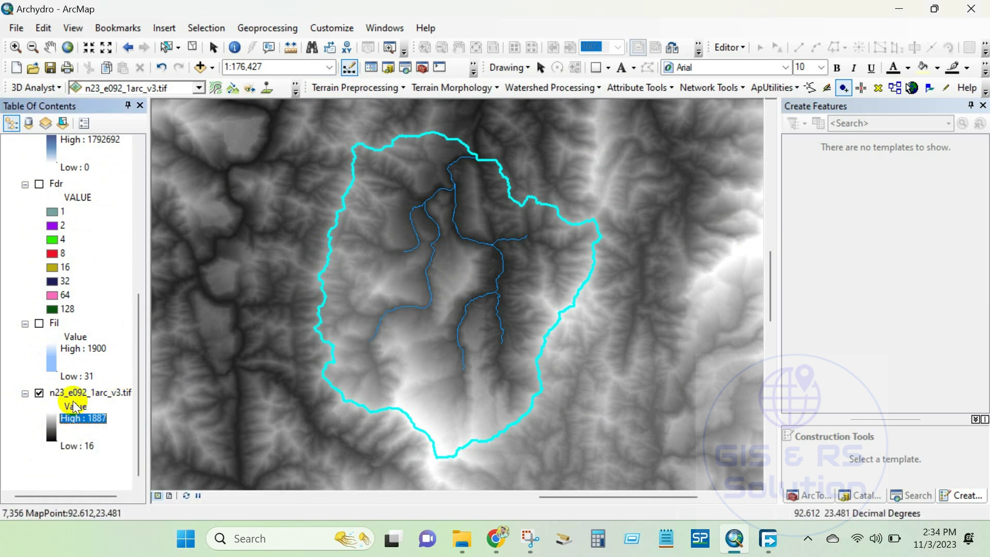
left_click(52, 434)
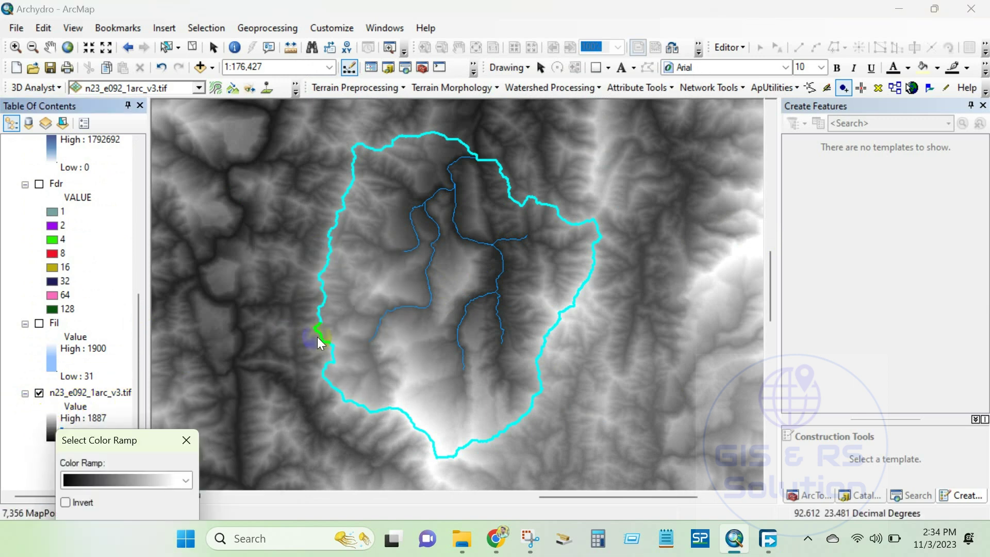
left_click(185, 480)
left_click(123, 438)
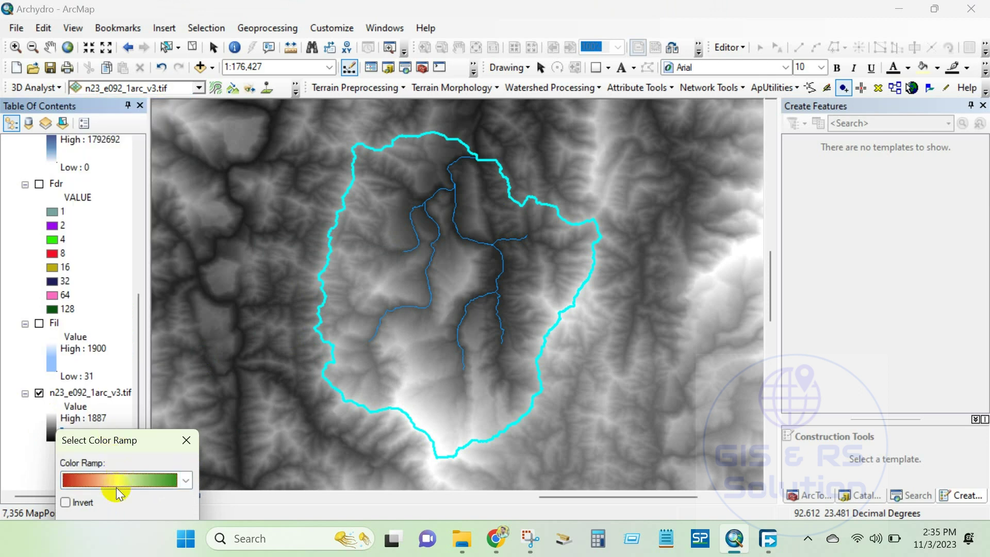
left_click(240, 330)
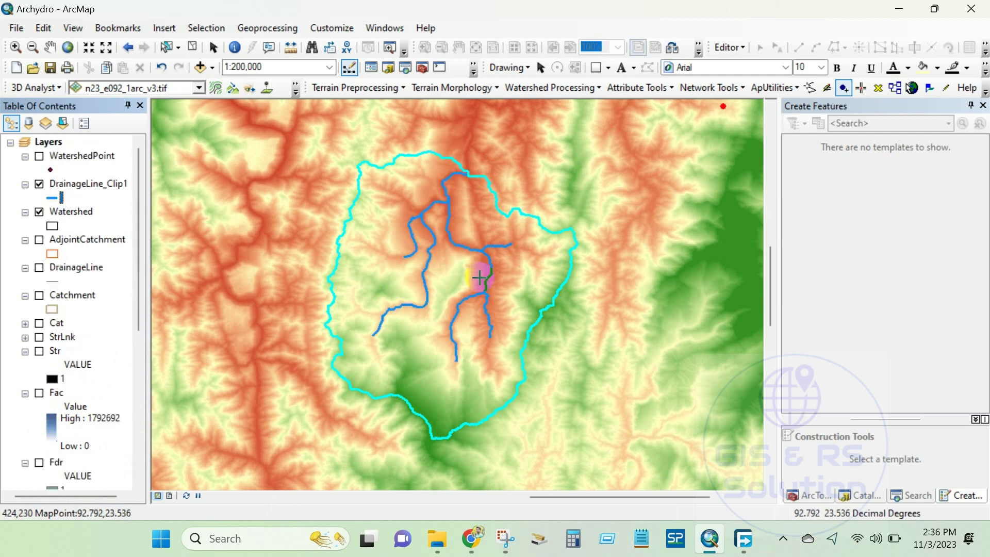
Step: Compare the watershed and clipped drainage lines over the Fil grid and over the colored DEM by switching the backdrop layers
scroll(47, 431, "down", 7)
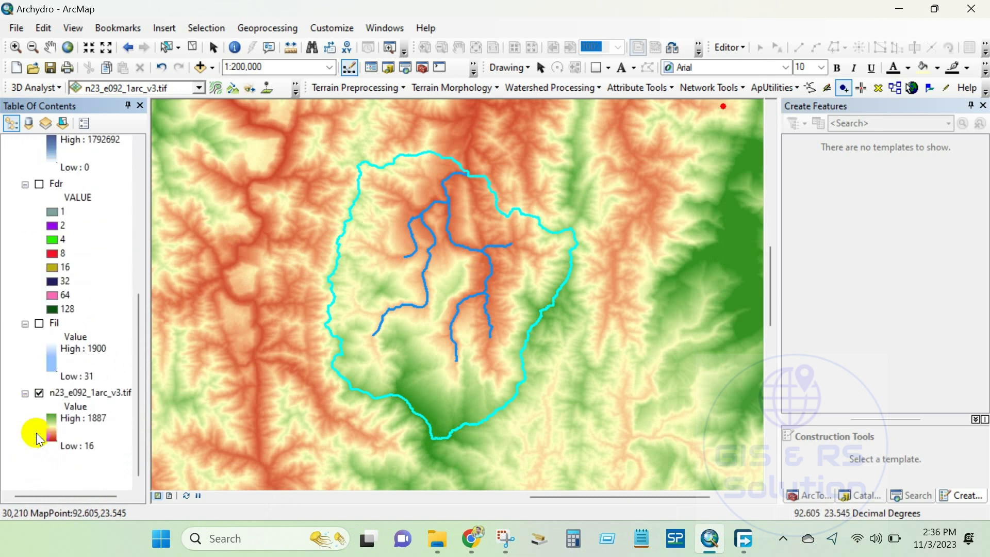
left_click(38, 392)
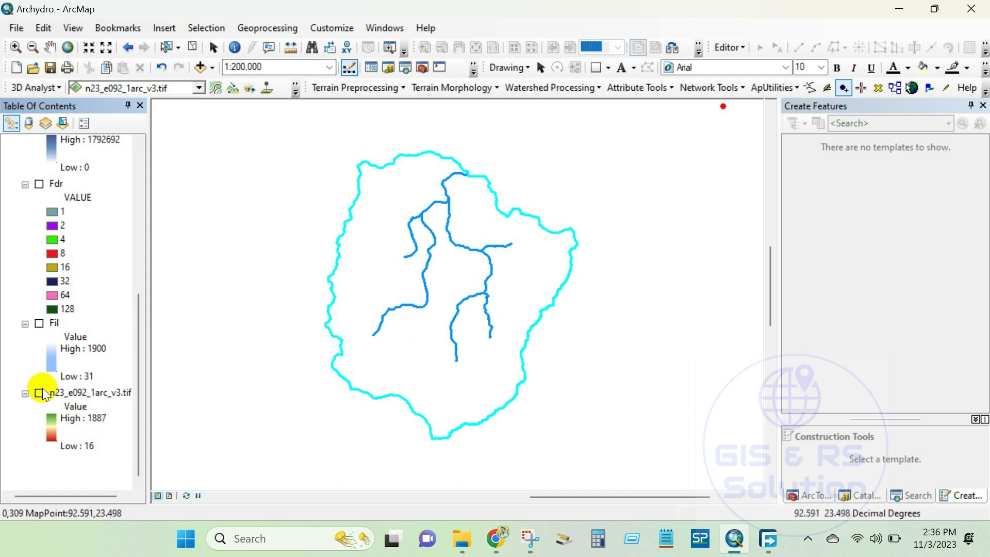
left_click(39, 324)
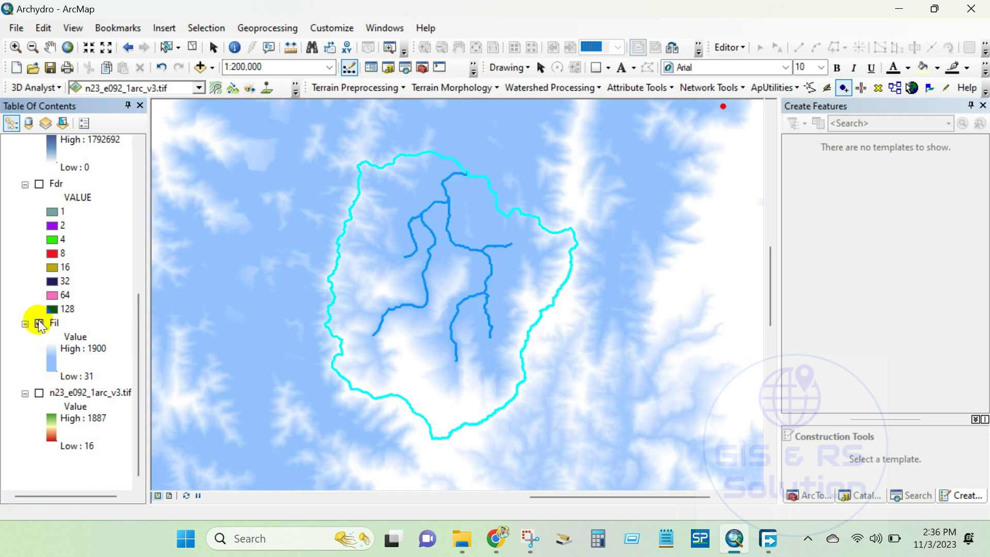
left_click(39, 323)
left_click(40, 392)
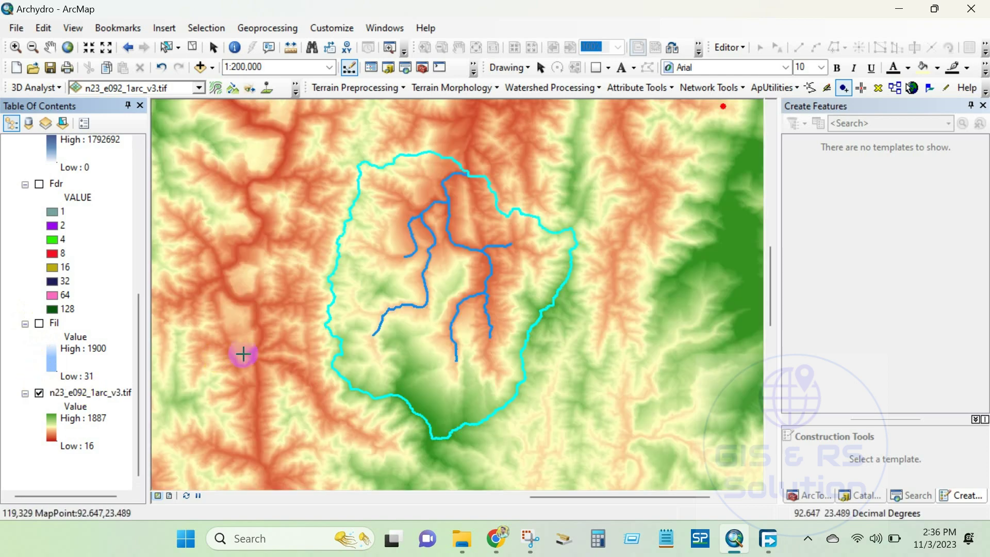